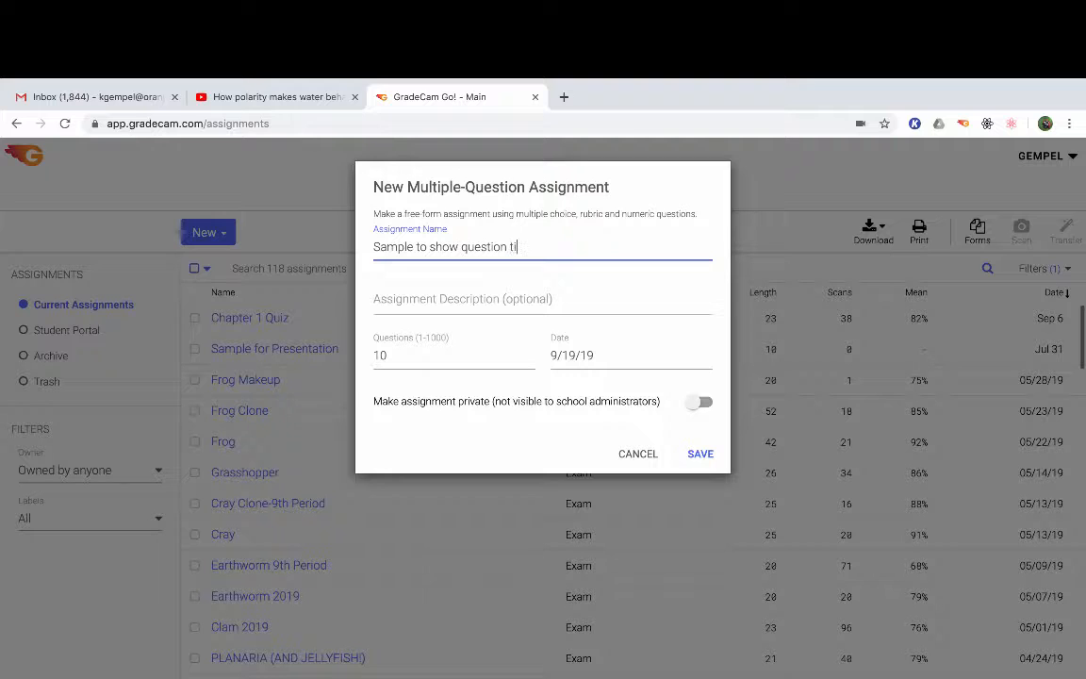
Step: Finish naming the new multiple-question assignment "Sample to show question types", set it to 4 questions, and save it
type("es")
double_click(387, 354)
type("4")
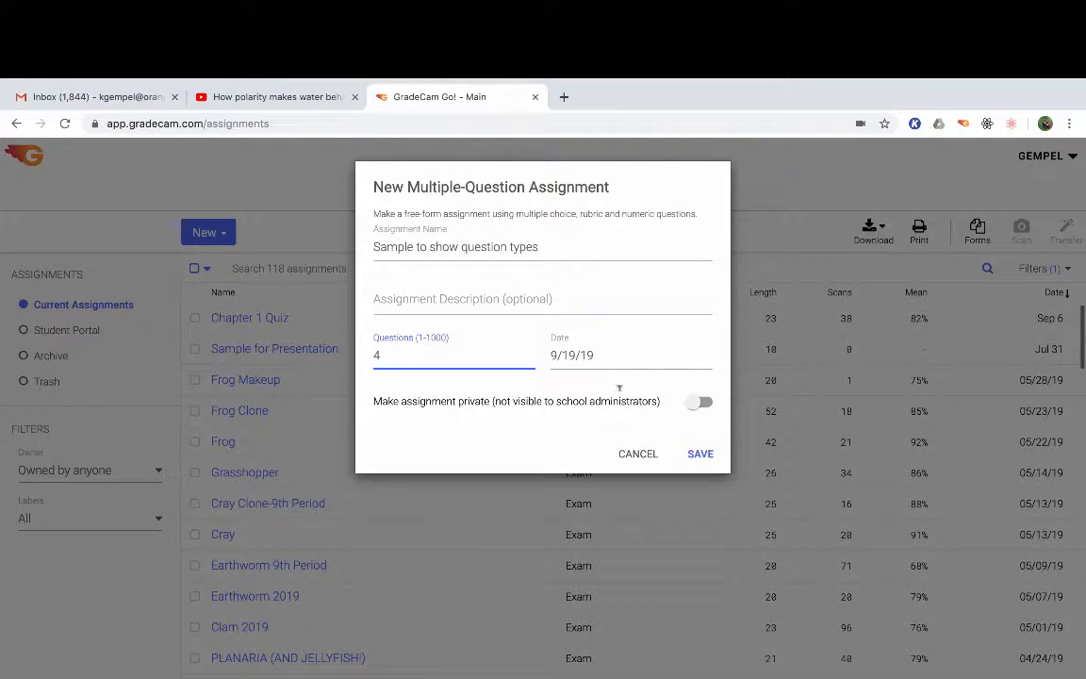
left_click(700, 454)
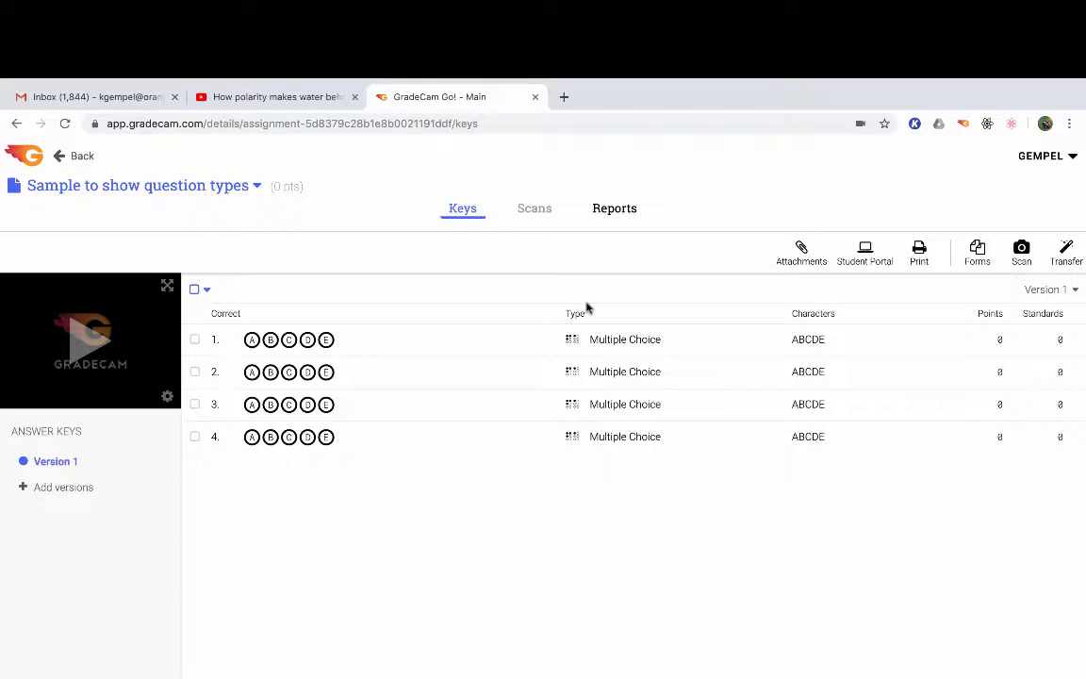
Step: Set question 1's answer characters to ABCDEFGHYZ and mark G as the correct answer
left_click(384, 349)
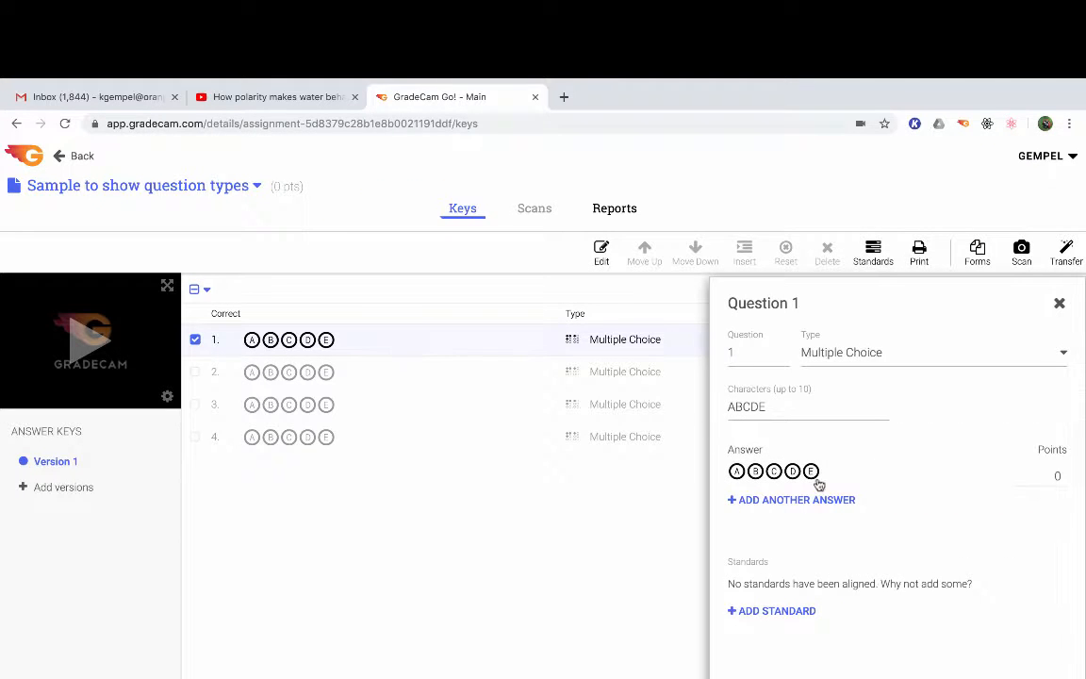
left_click(778, 397)
type("FGHI")
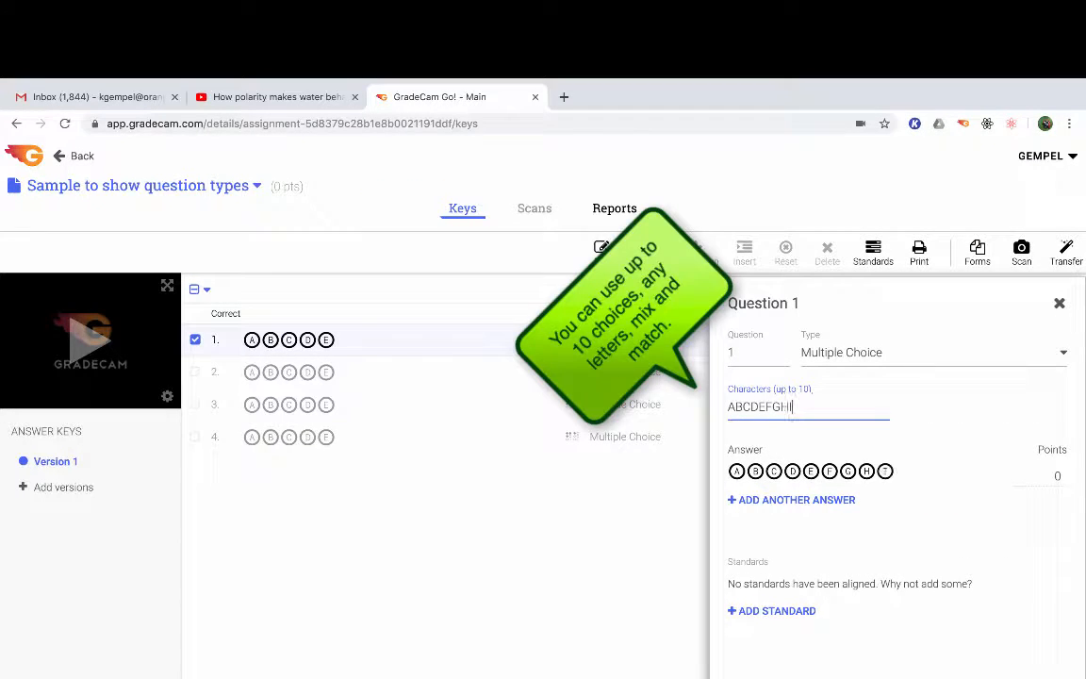
type("JY")
key("BackSpace")
key("BackSpace")
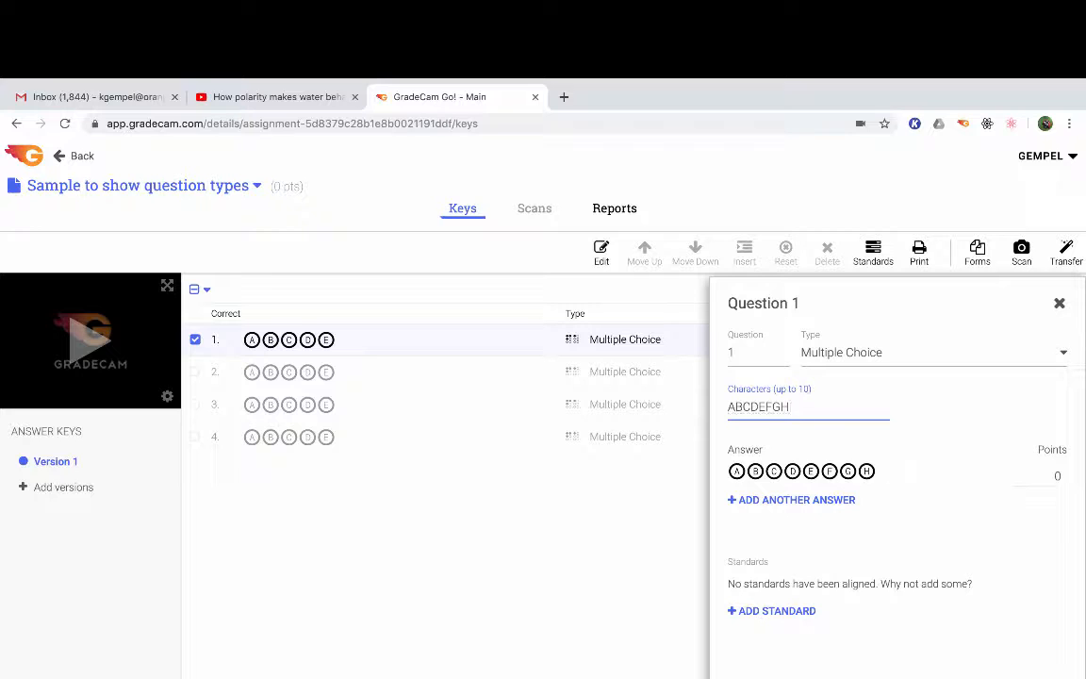
type("YZ")
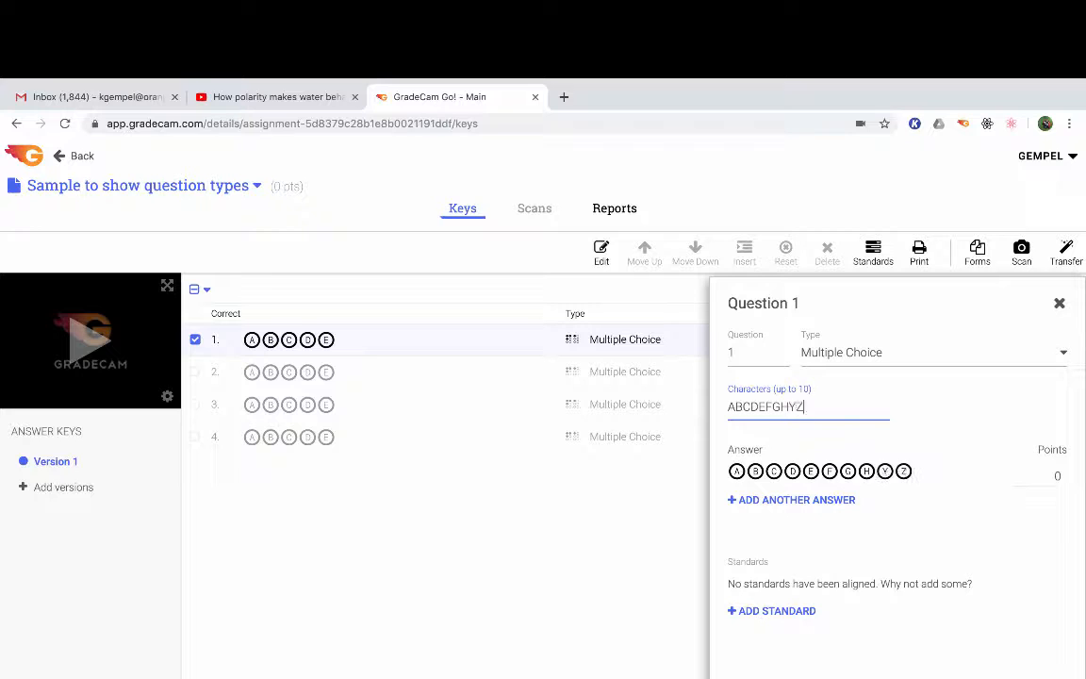
left_click(848, 471)
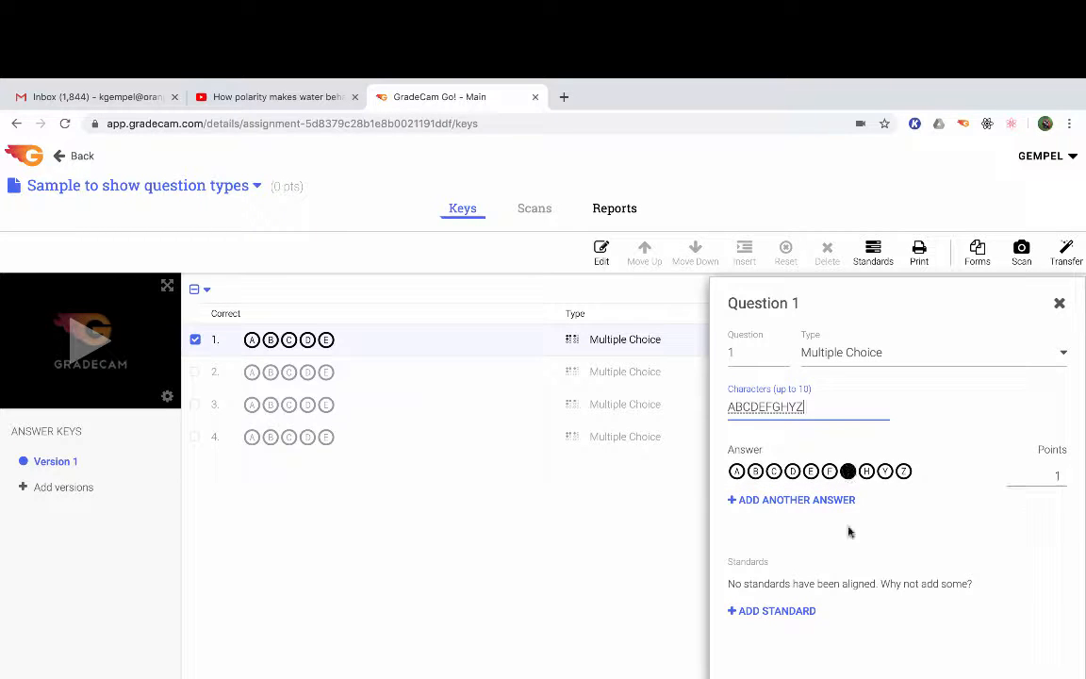
Step: Search Learning Standards - OH (2010–2018) for "homeostasis" and attach standard SCI.9-12.AP.LO.3 to question 1
left_click(776, 612)
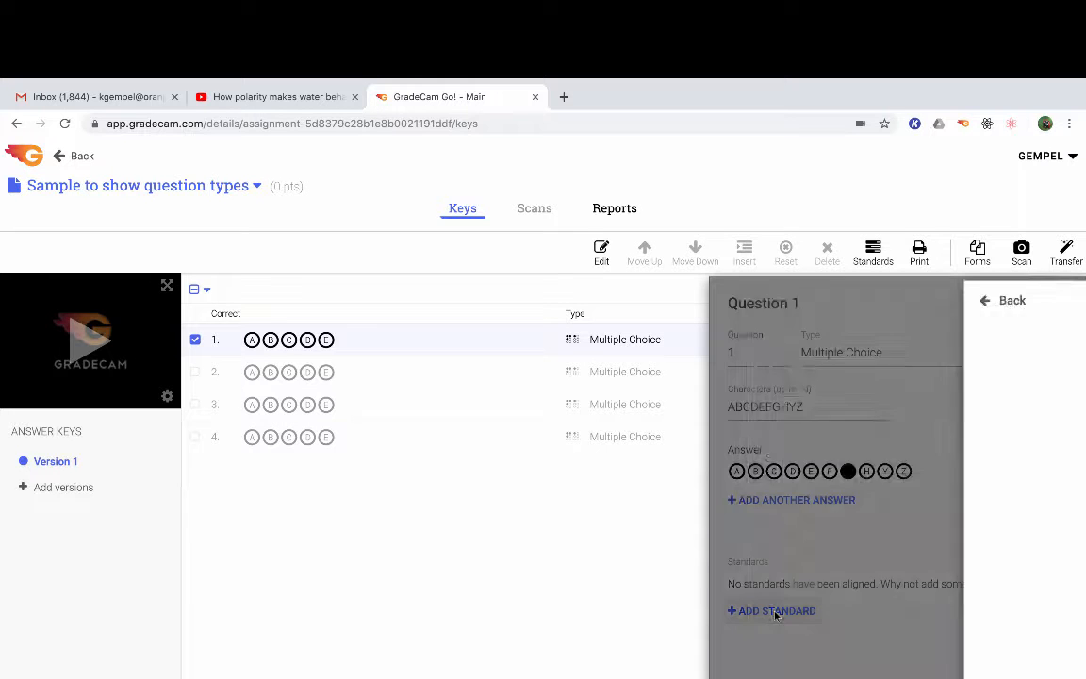
left_click(850, 387)
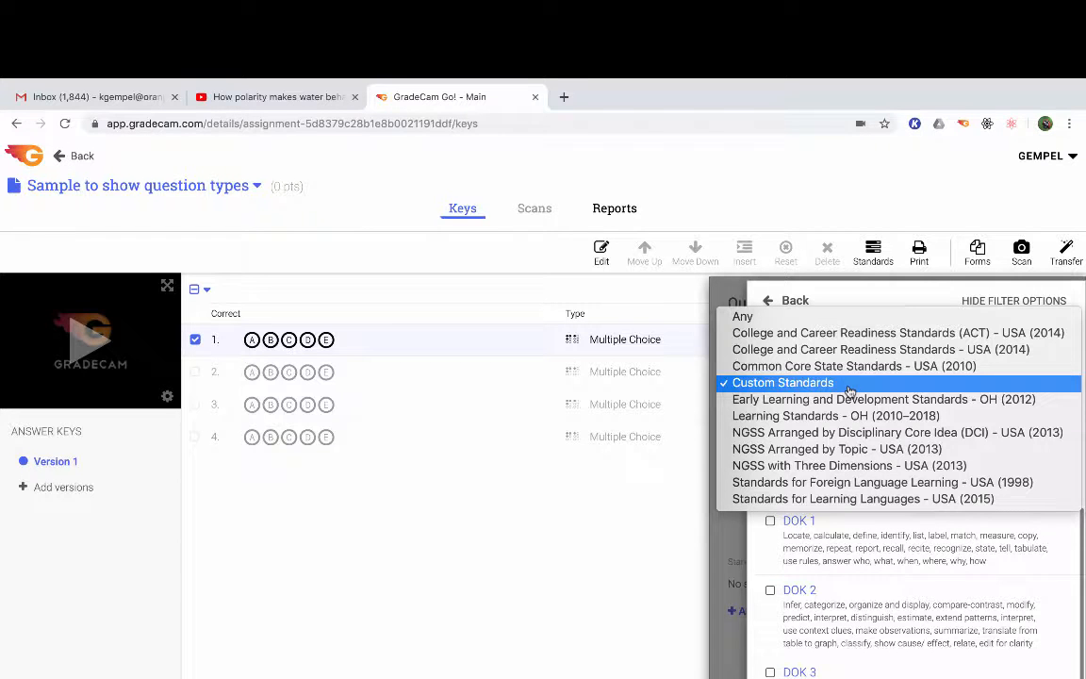
left_click(836, 416)
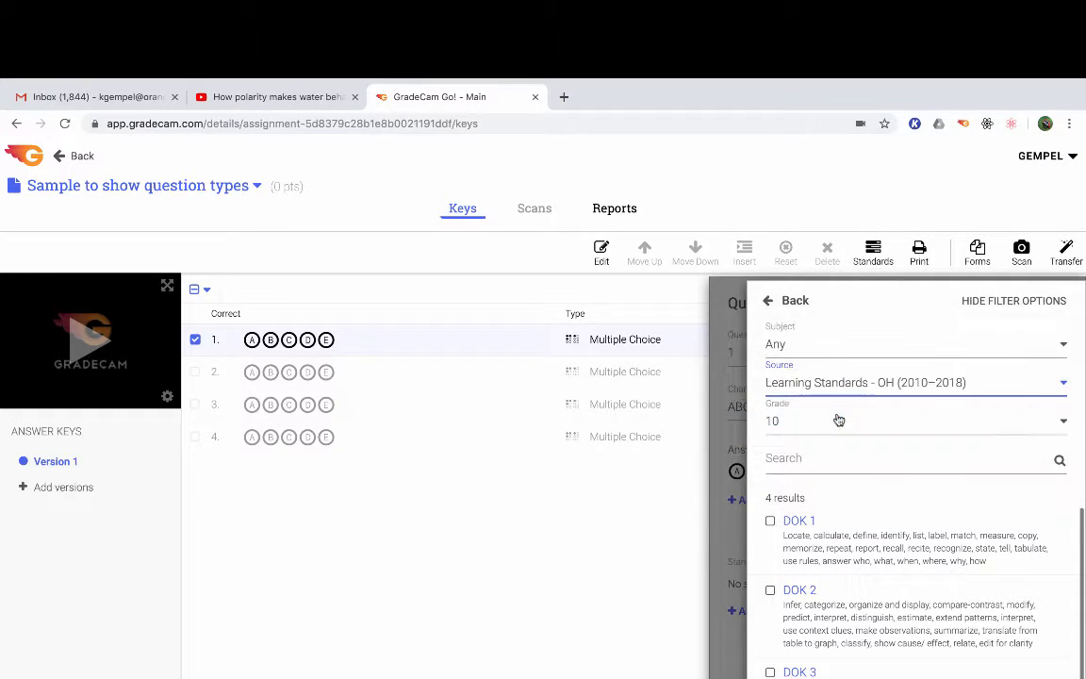
left_click(811, 457)
type("h")
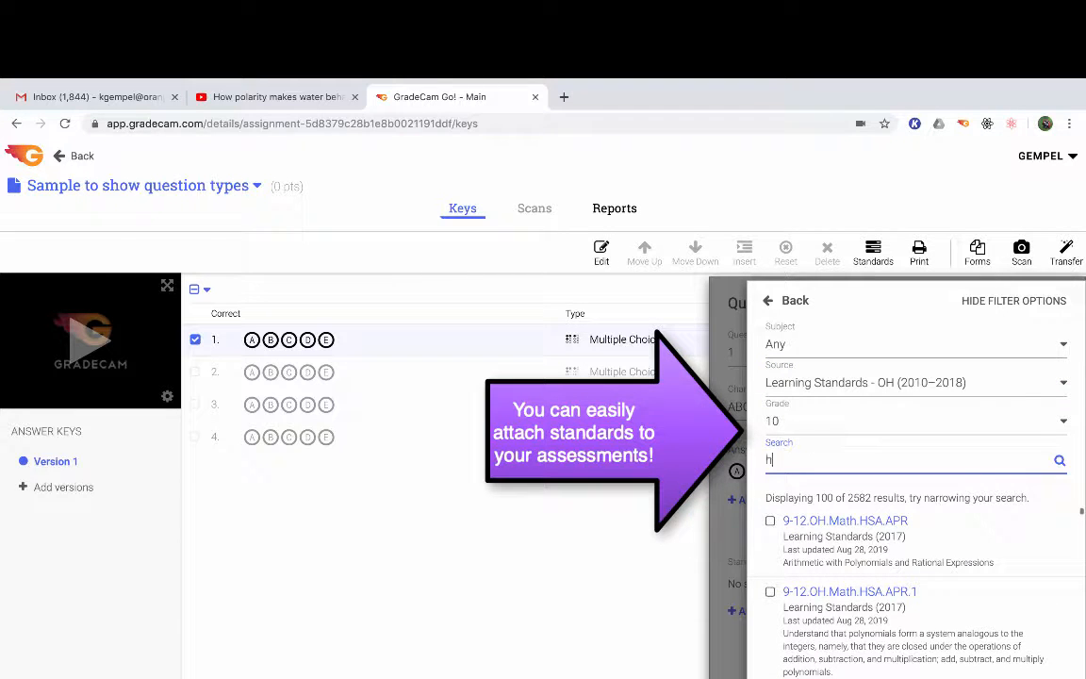
type("omeostasis")
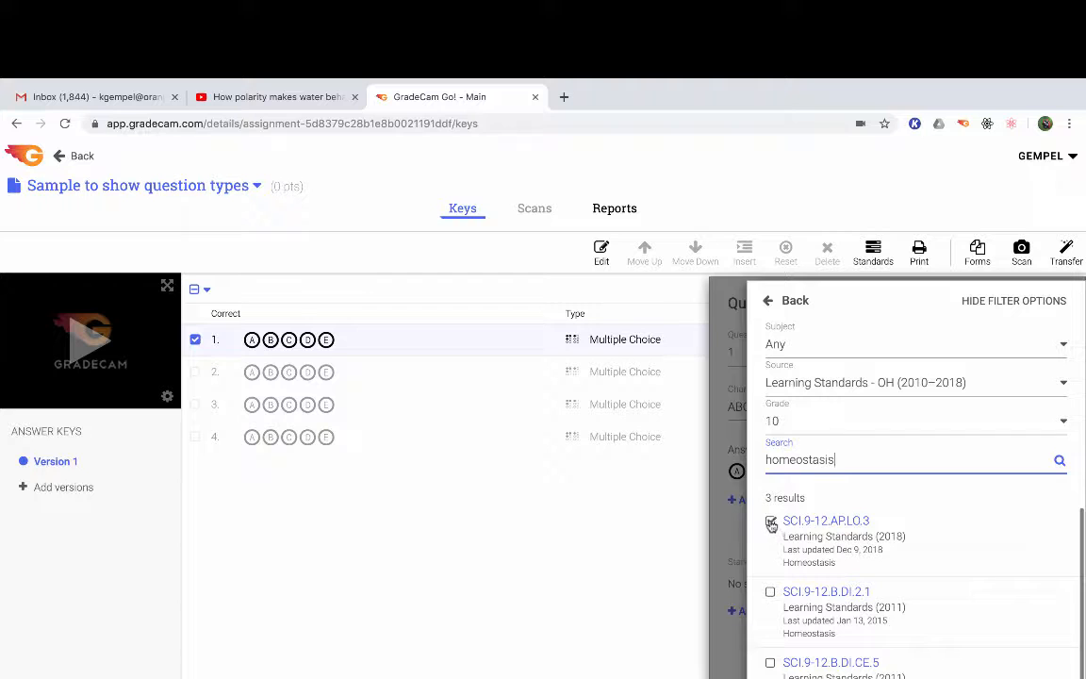
scroll(942, 649, "down", 1)
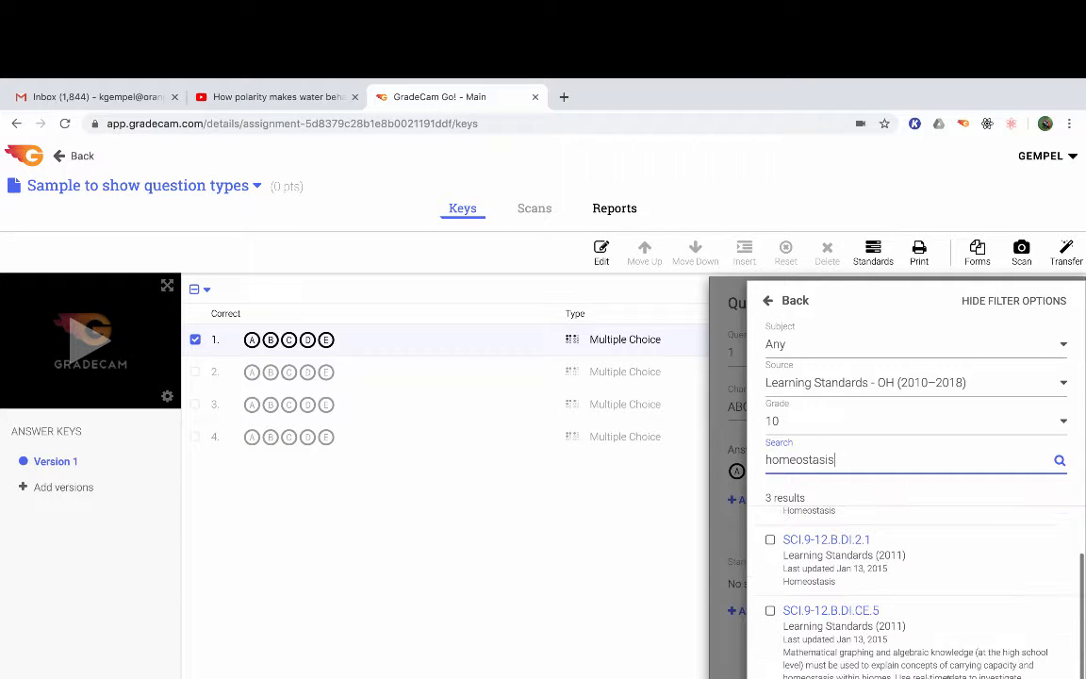
left_click(769, 302)
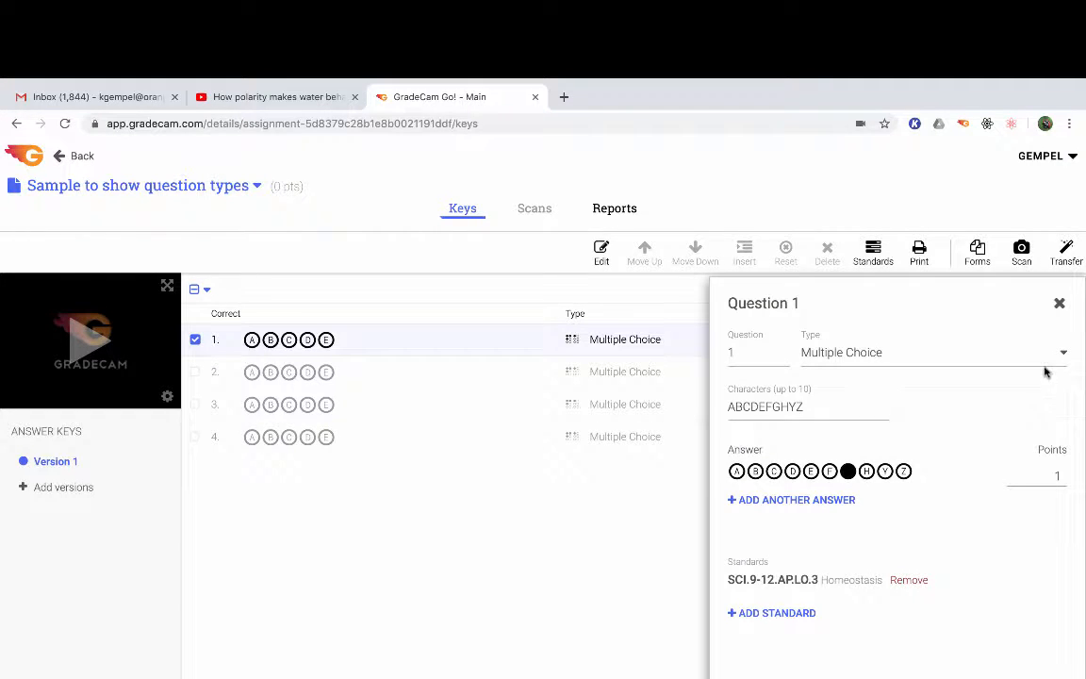
Step: Make question 2 a Rubric with capture area, headed "I can put the question here if I want or just use what is on my test copy!"
left_click(443, 404)
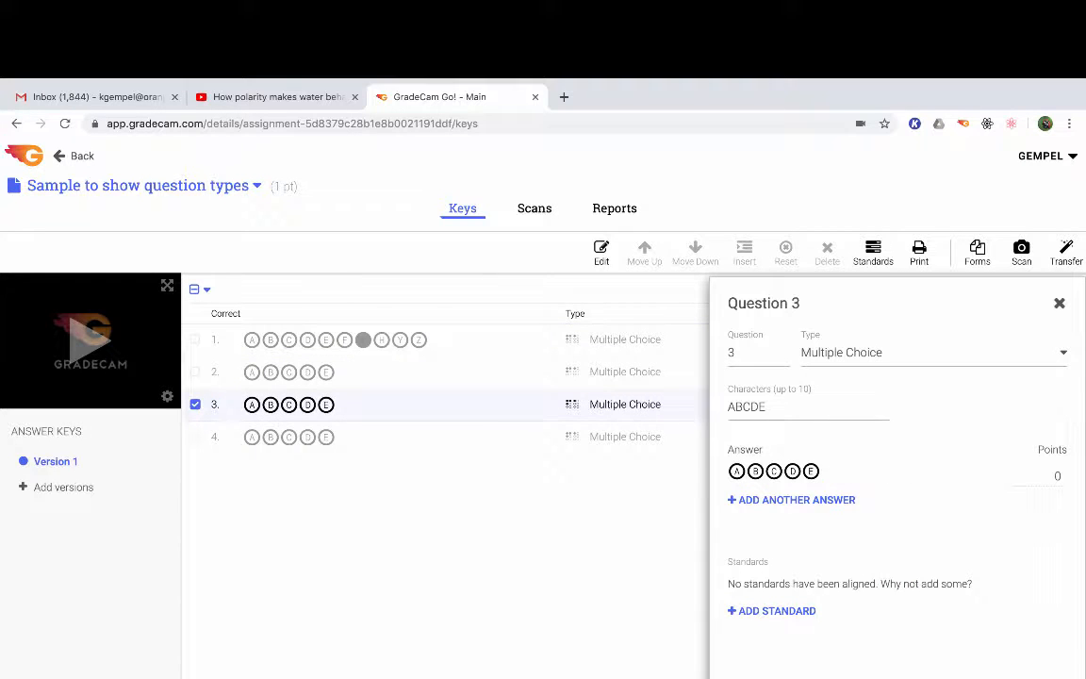
key("Up")
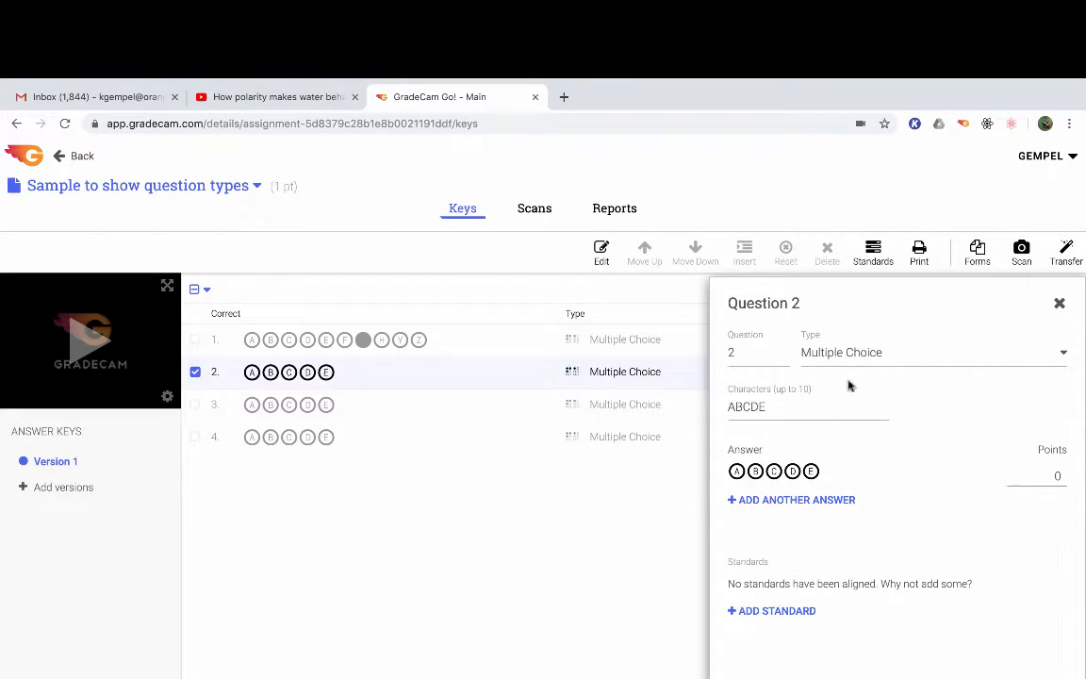
left_click(911, 356)
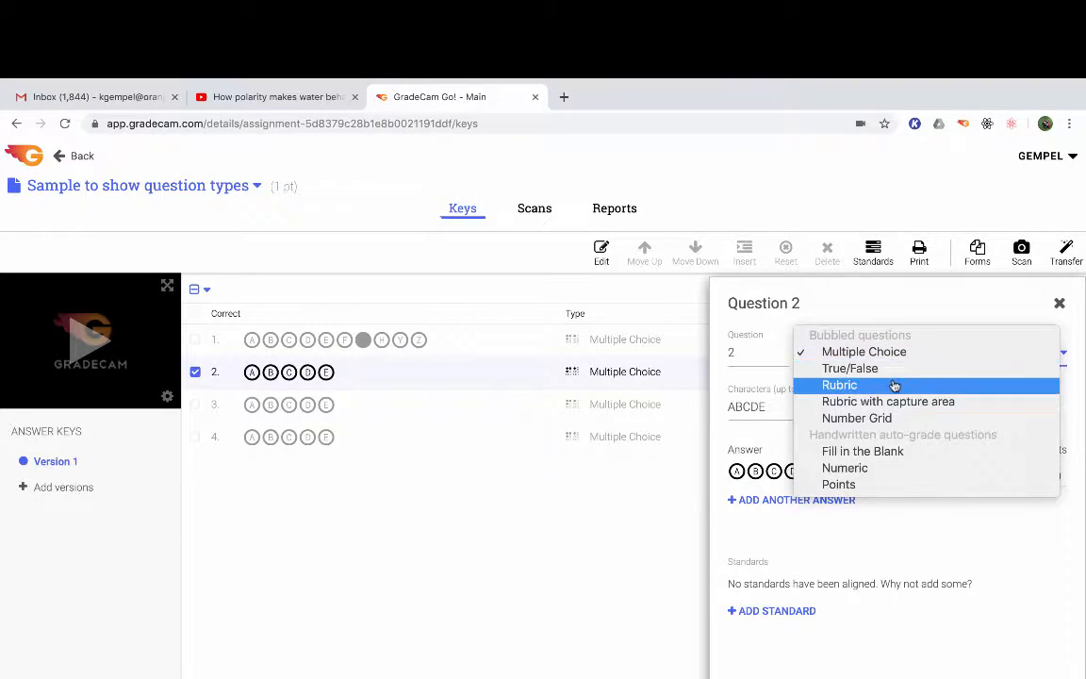
left_click(888, 402)
left_click(820, 406)
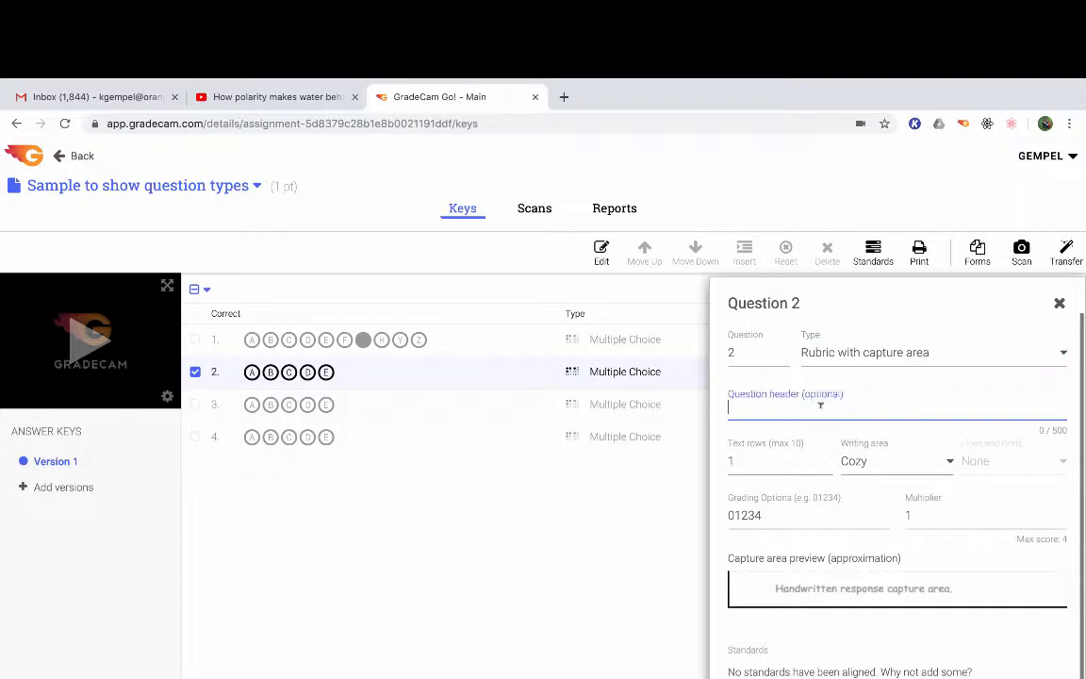
type("I can put")
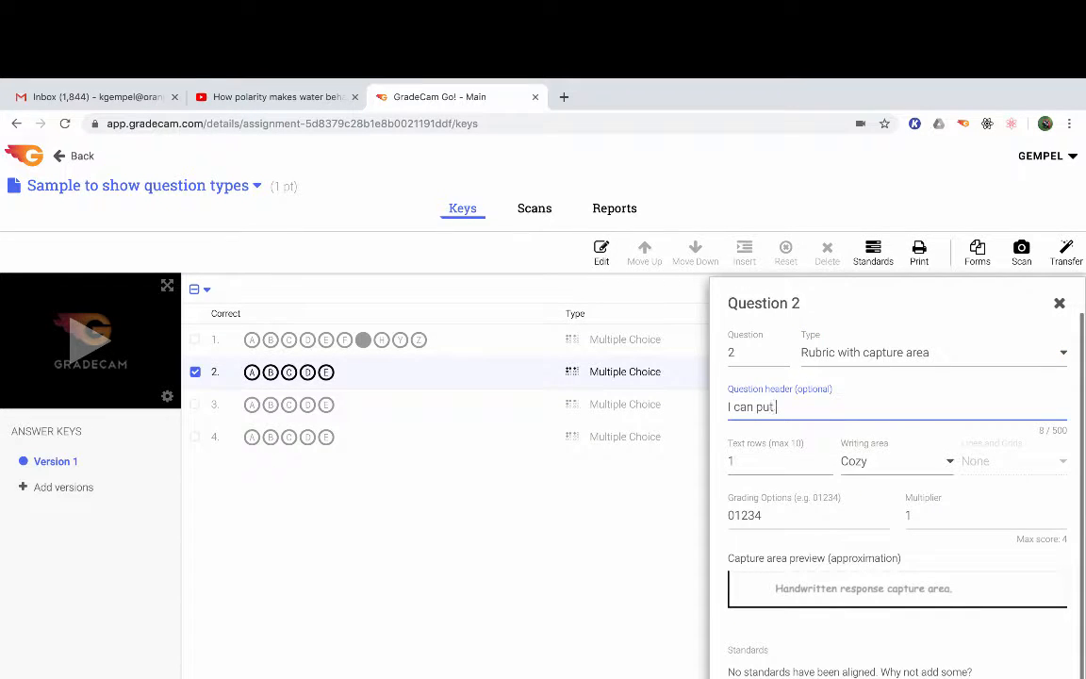
type(" the question here")
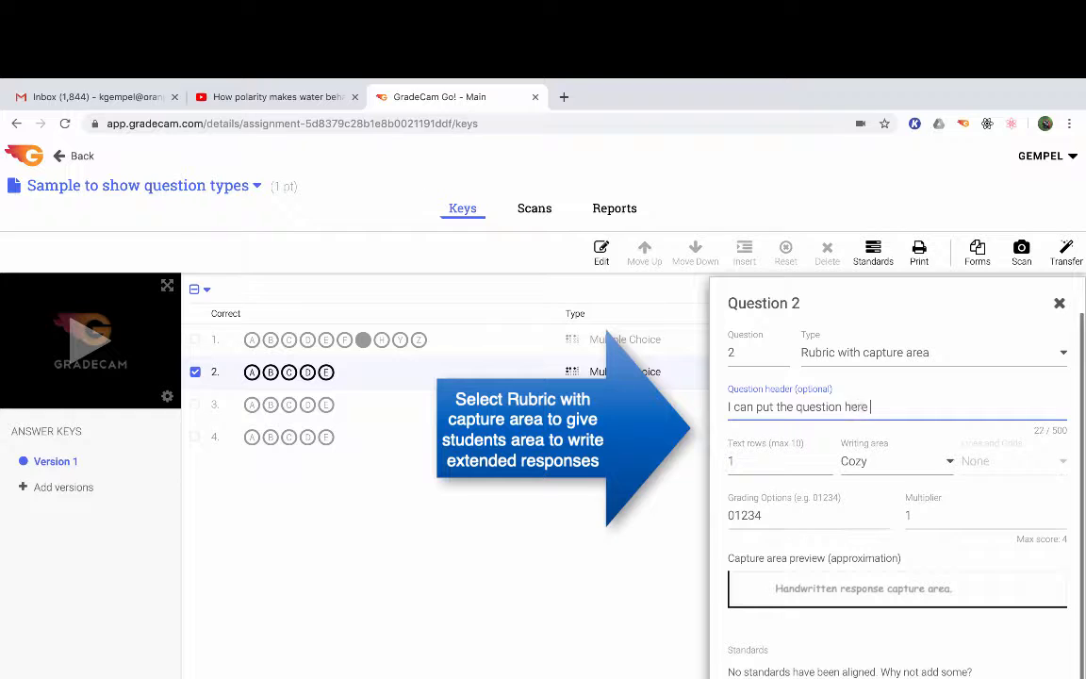
type(" if I want or just usw")
type(" wha")
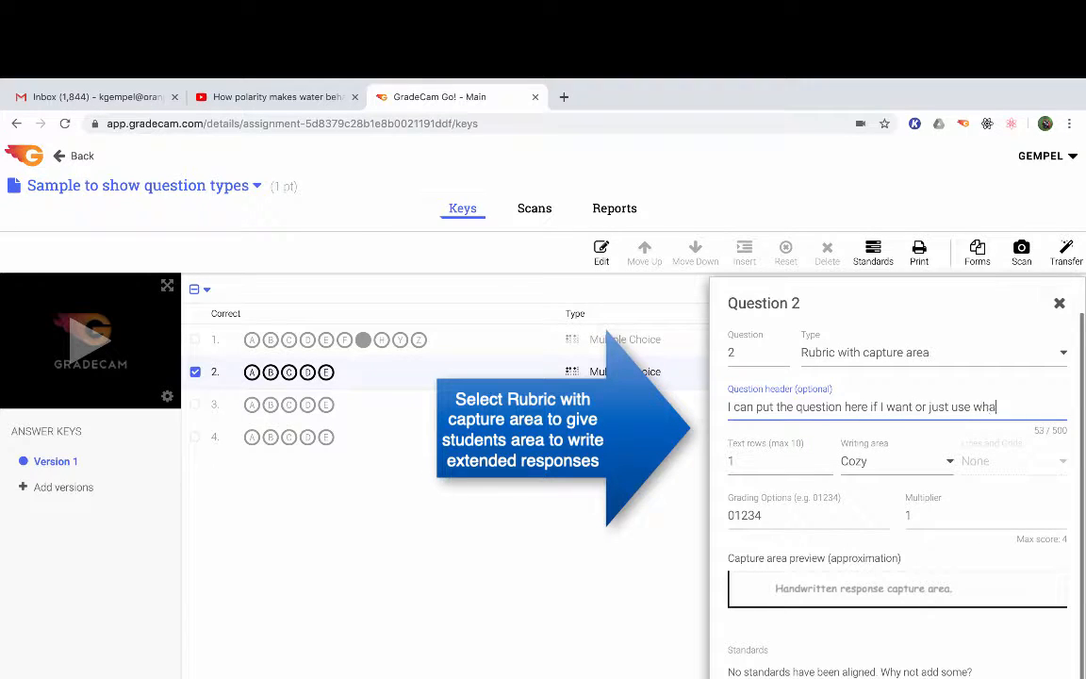
type("t is on my test copy!")
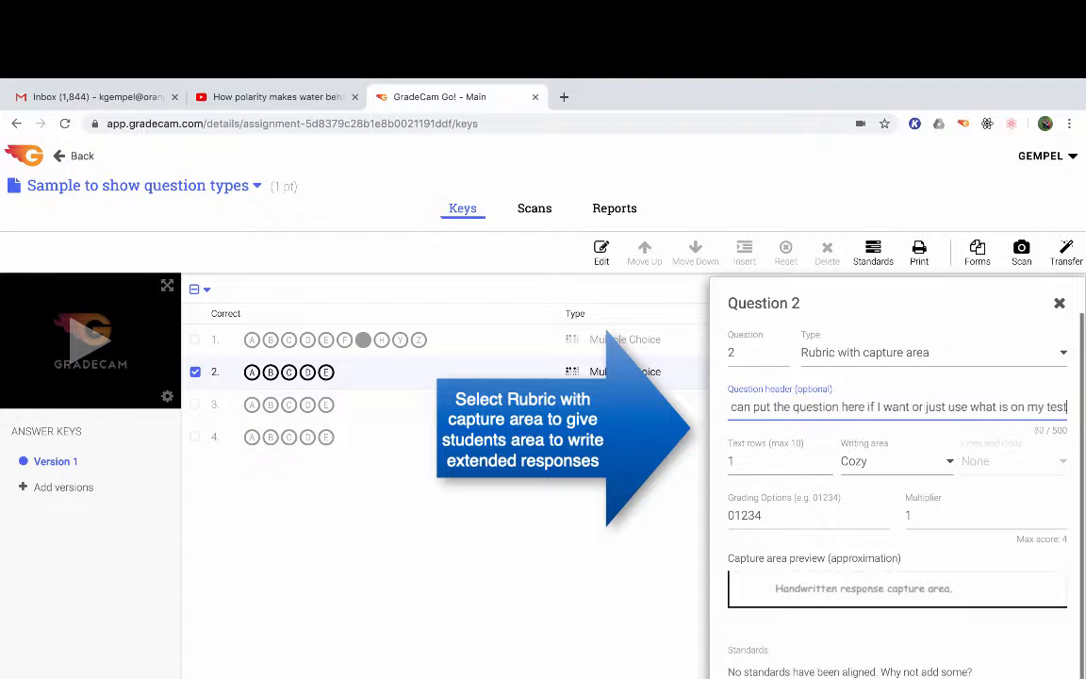
Step: Give question 2's capture area 5 text rows with line separators, set its grading options to 0123456, and save the question
left_click(849, 460)
left_click(789, 460)
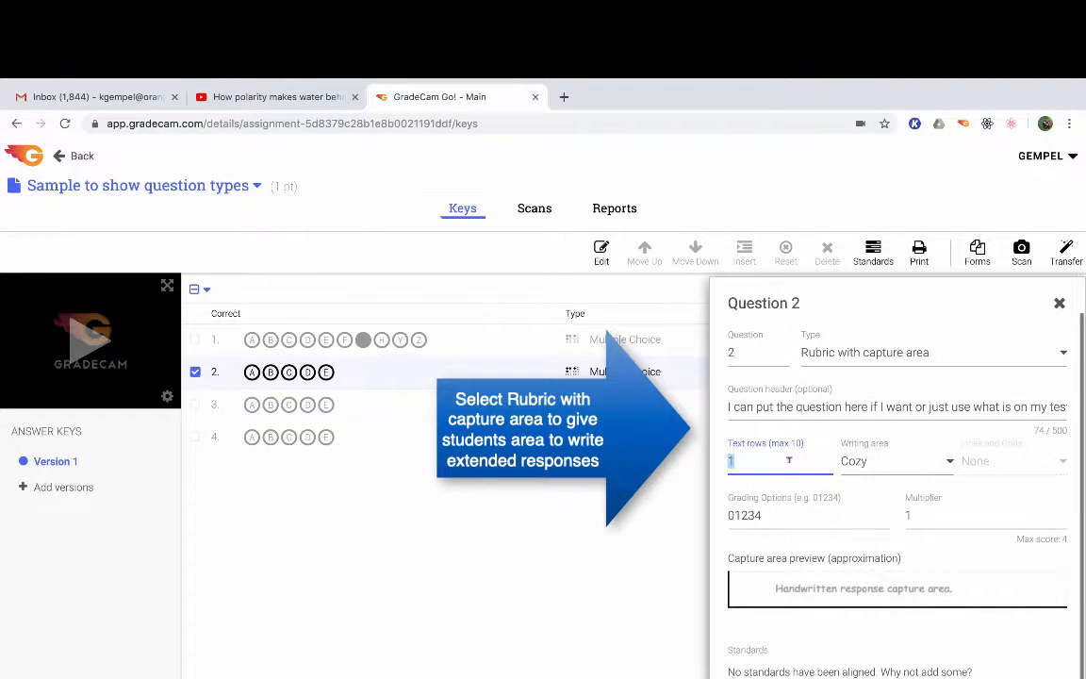
type("5")
left_click(1018, 460)
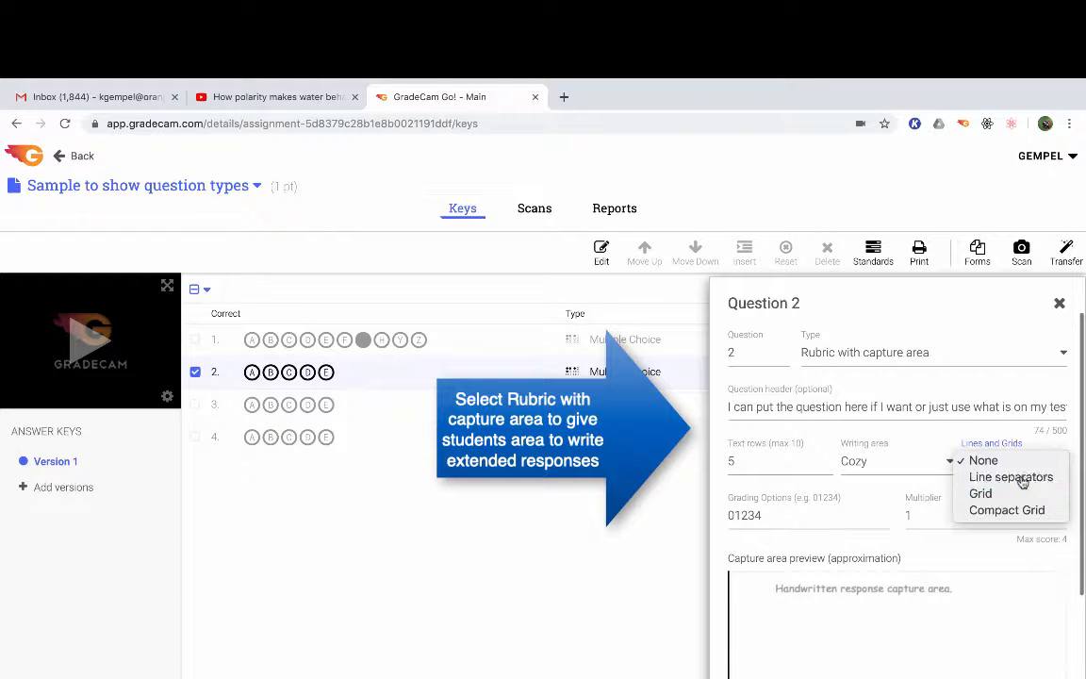
left_click(1023, 479)
left_click(796, 514)
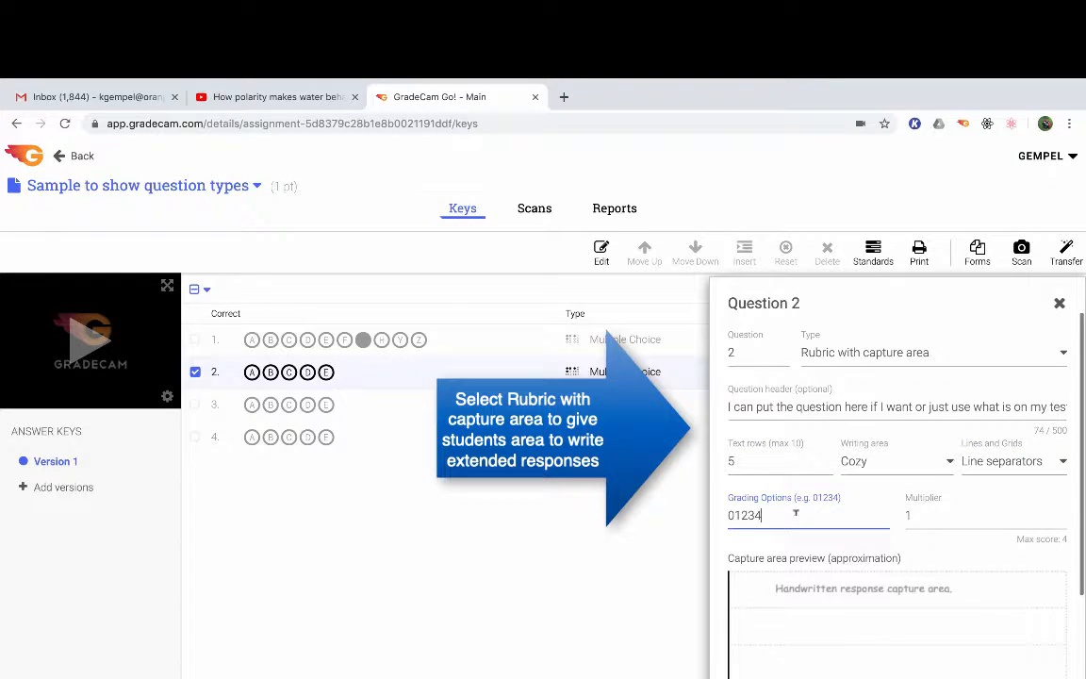
type("6")
scroll(797, 495, "down", 2)
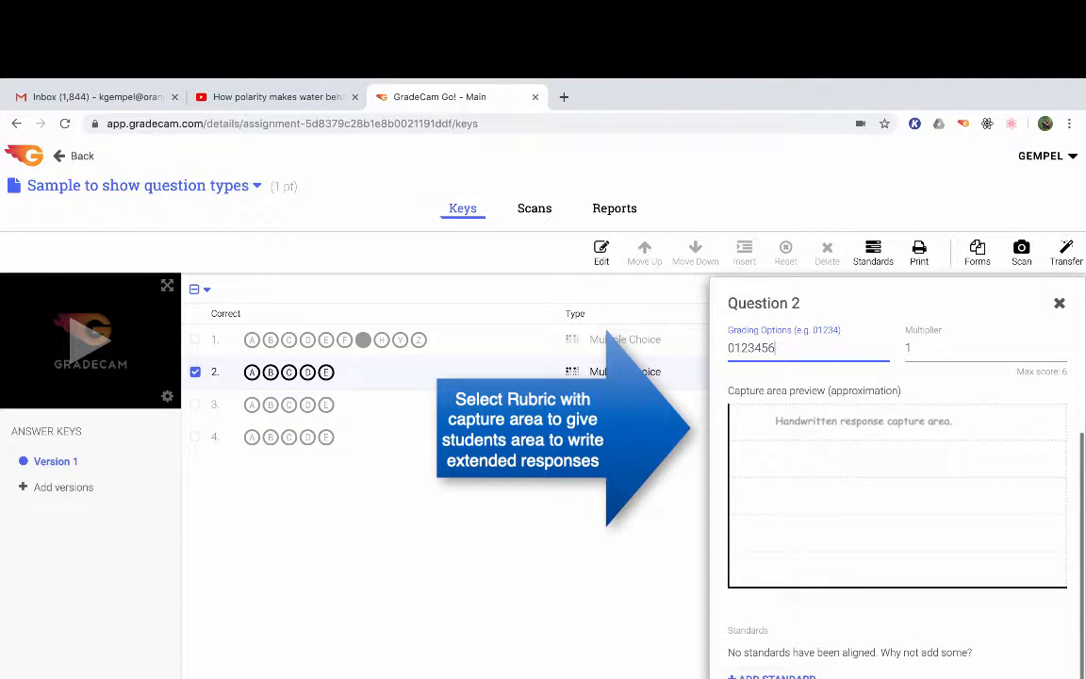
key("Return")
Step: Make question 3 Fill in the Blank, headed "I can put the question here if I want or use what is on my test!"
left_click(860, 353)
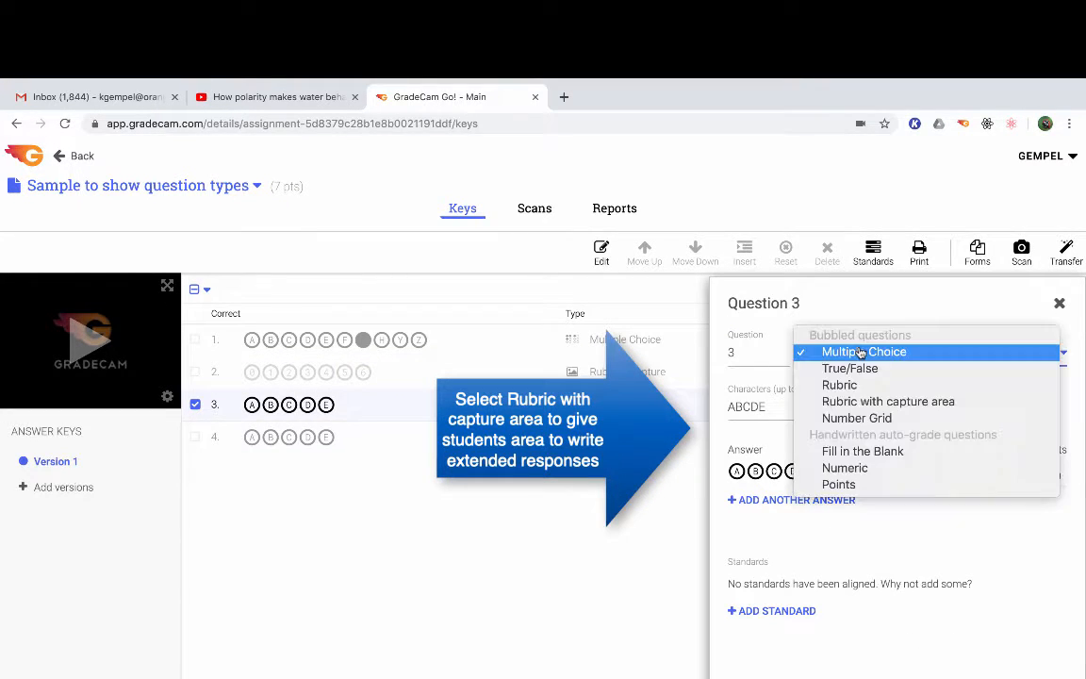
left_click(863, 453)
left_click(832, 407)
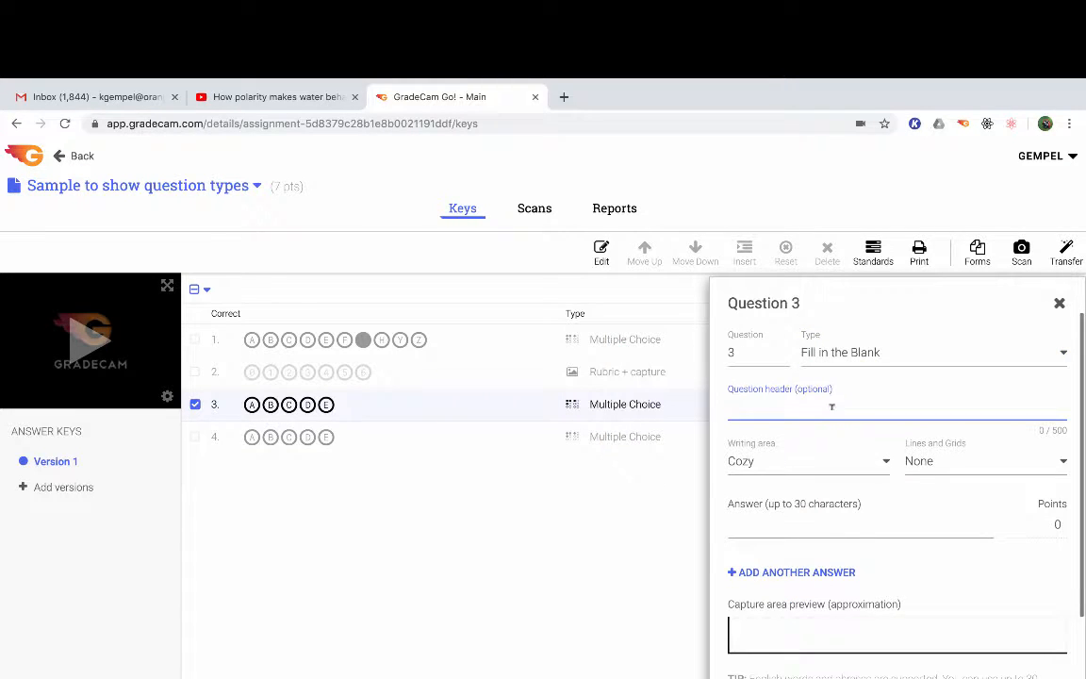
type("I can put the question here if I want")
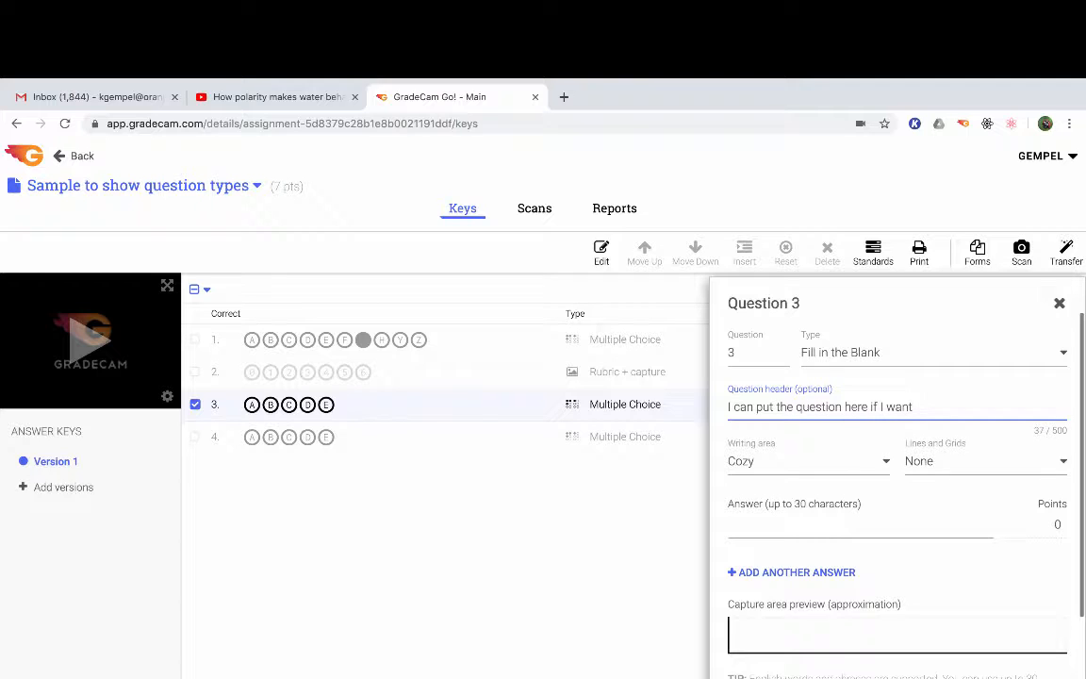
type(" or use what is on my test!")
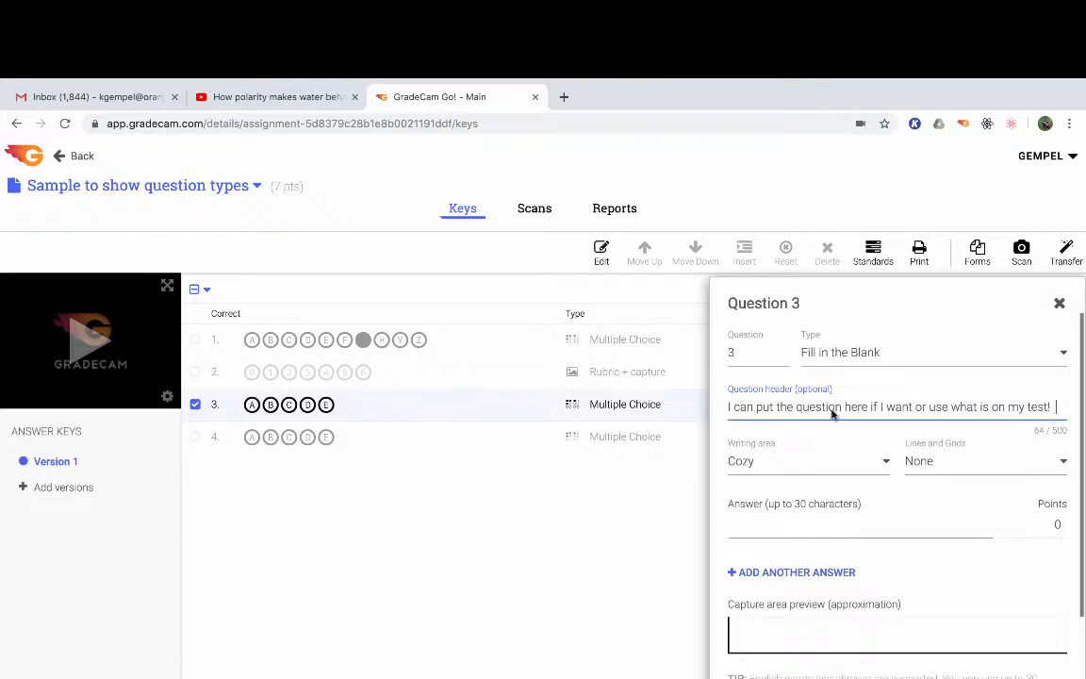
Step: Enter "homeostasis" as question 3's answer and add "ecology" as an alternative answer worth 0.5 points
left_click(779, 514)
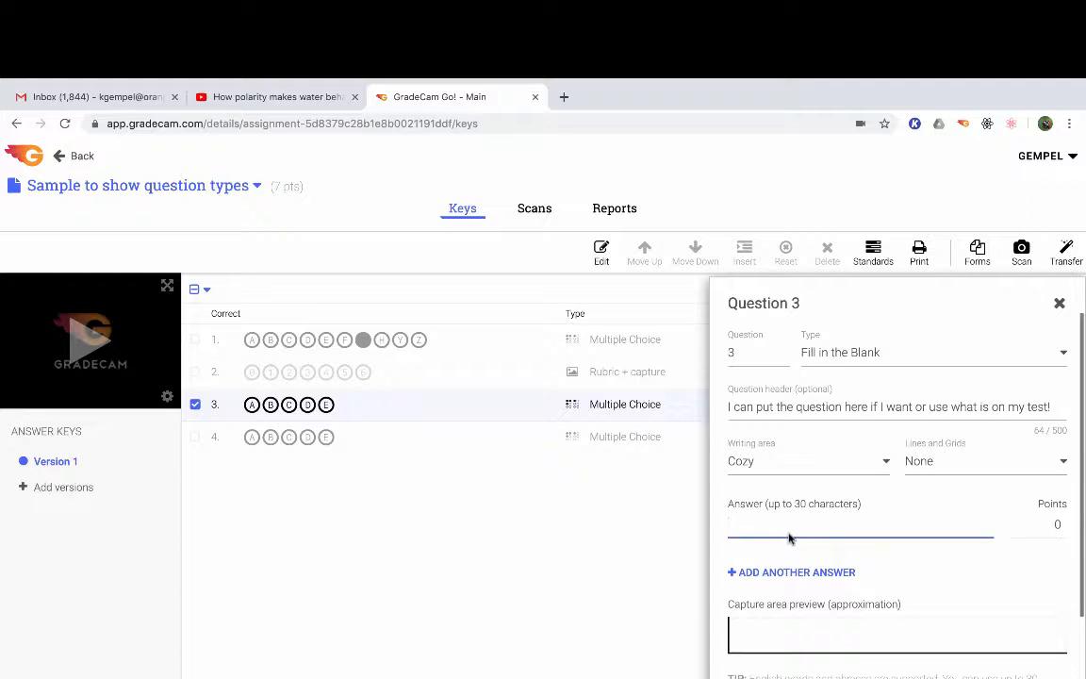
type("homeost")
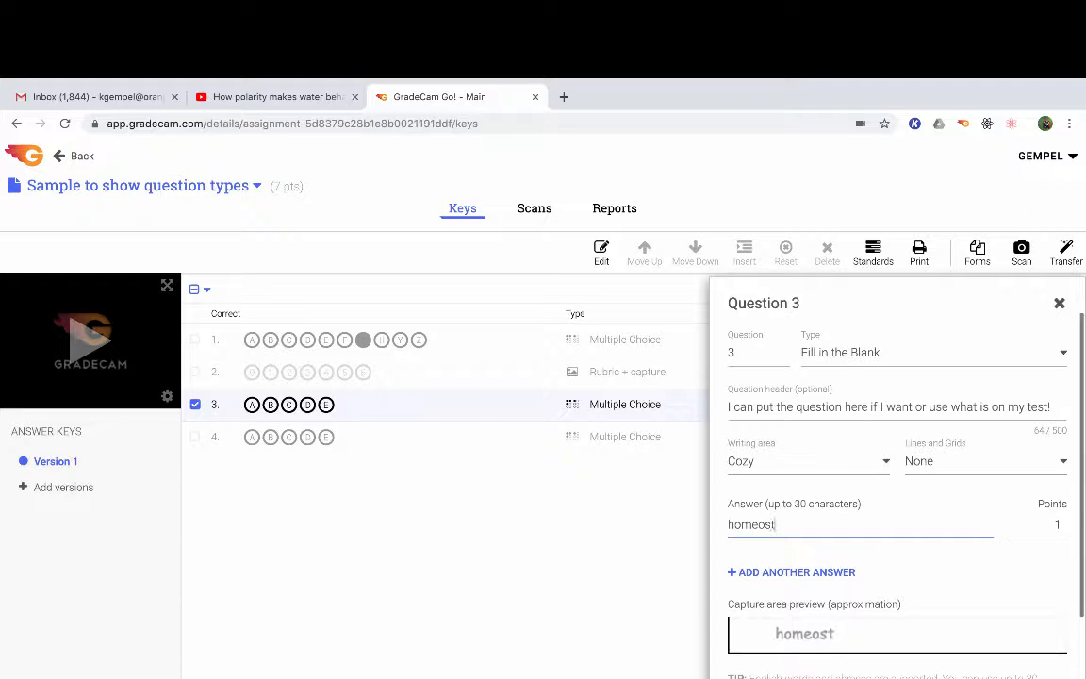
type("asis")
left_click(790, 572)
left_click(790, 567)
type("eco")
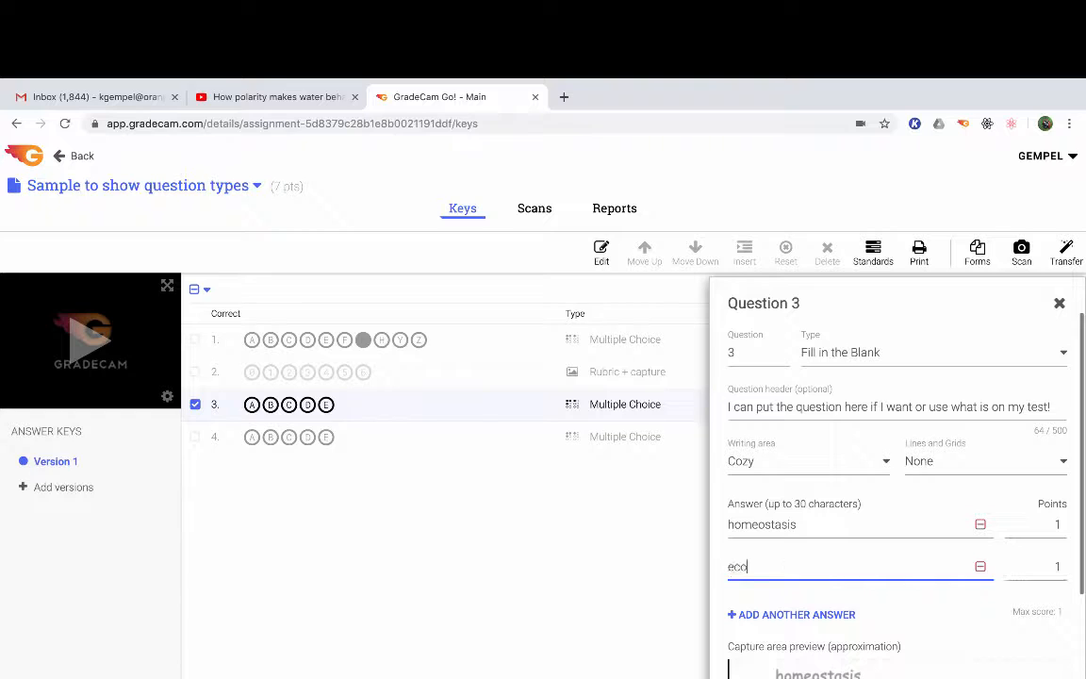
type("logy")
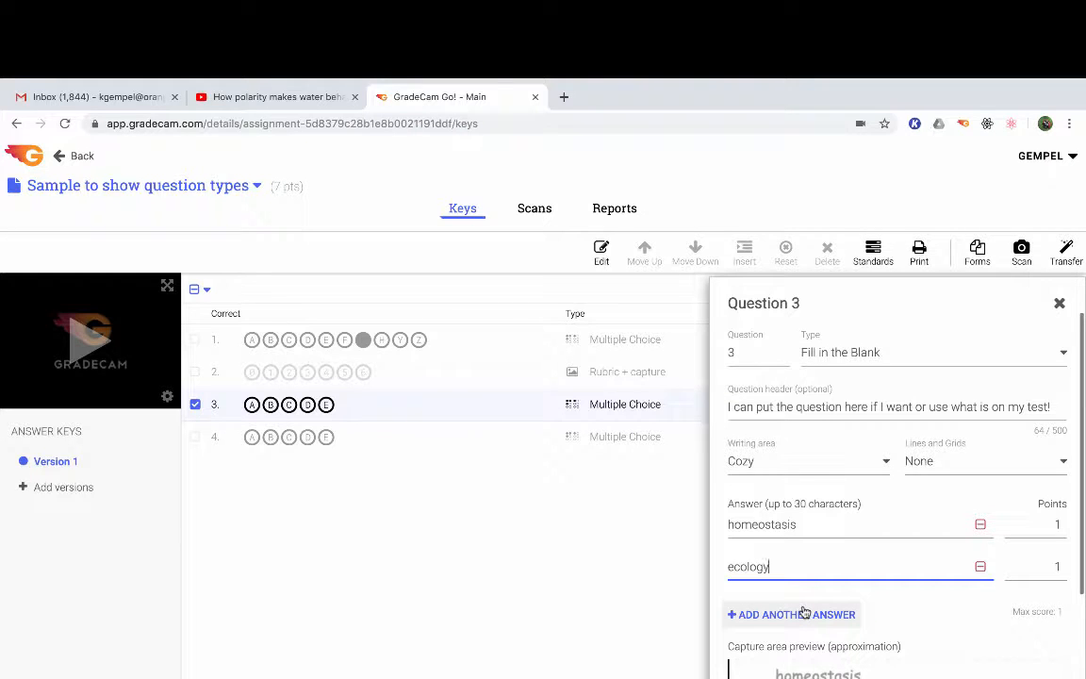
left_click(1057, 566)
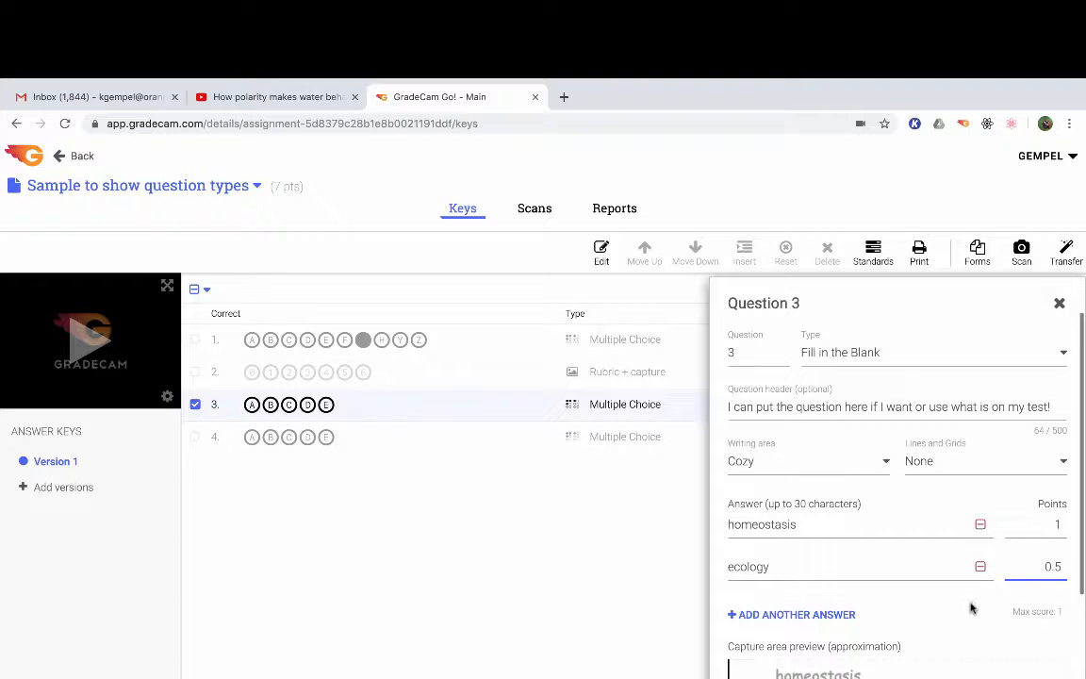
Step: Make question 4 Numeric, headed "What is 2 + 2?"
scroll(971, 608, "down", 3)
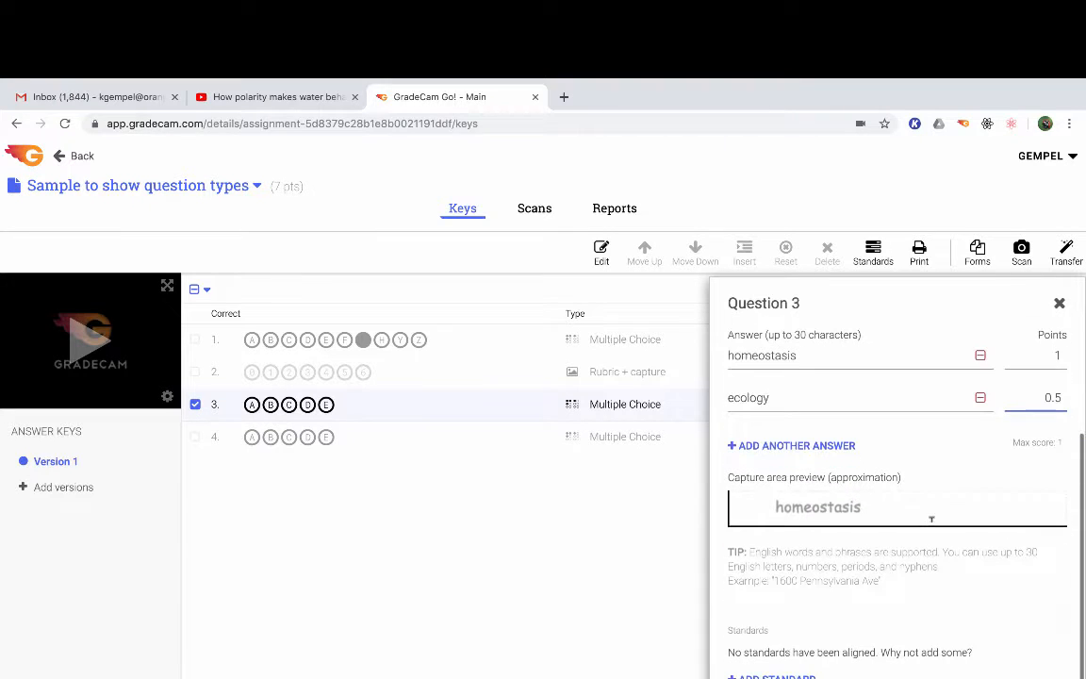
left_click(514, 436)
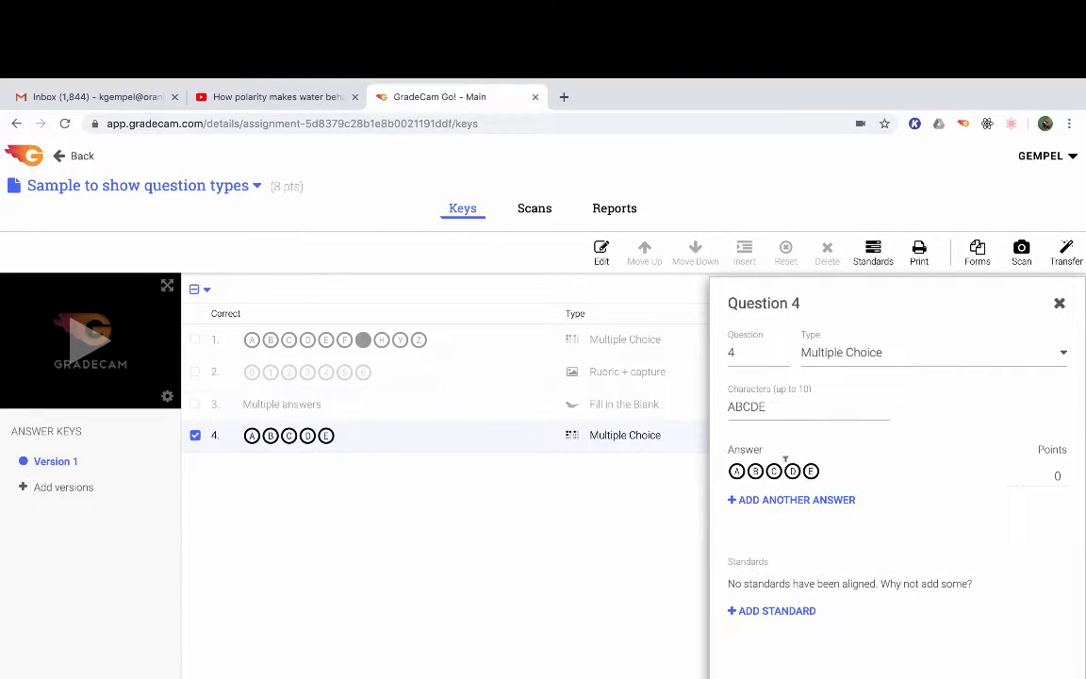
left_click(883, 352)
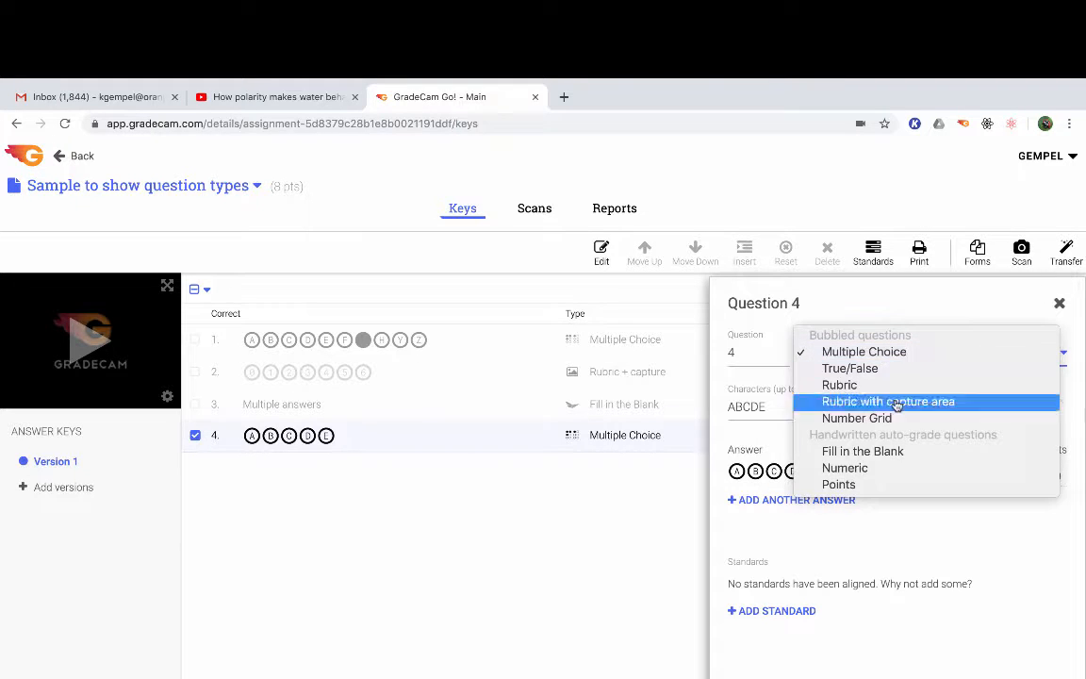
left_click(894, 468)
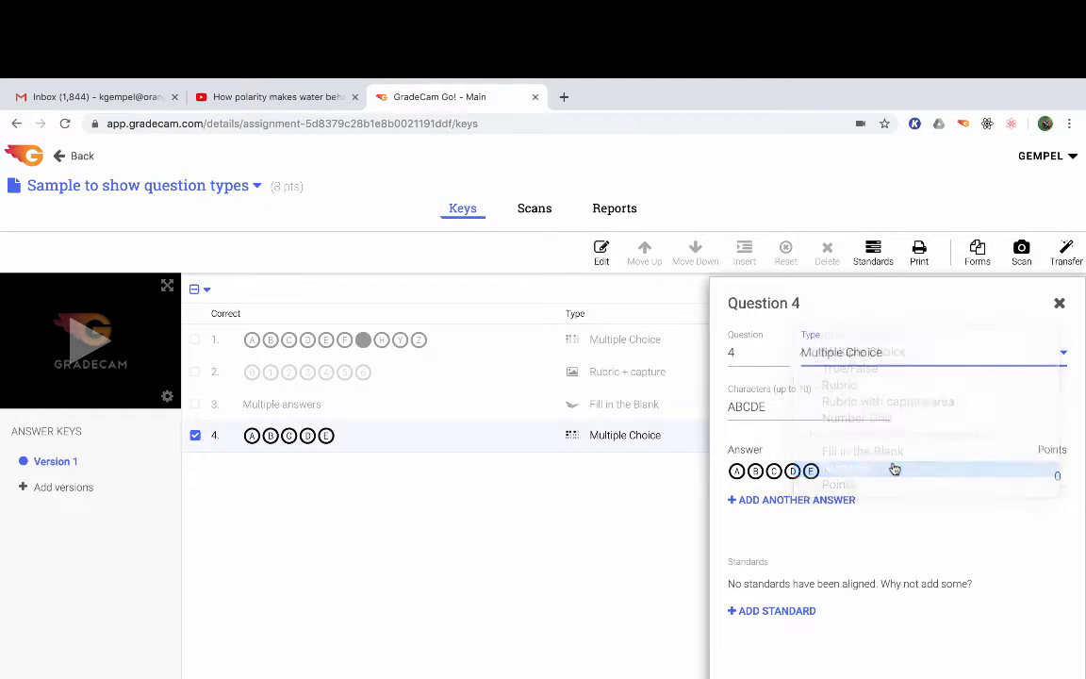
left_click(819, 408)
type("What is 2 + 2")
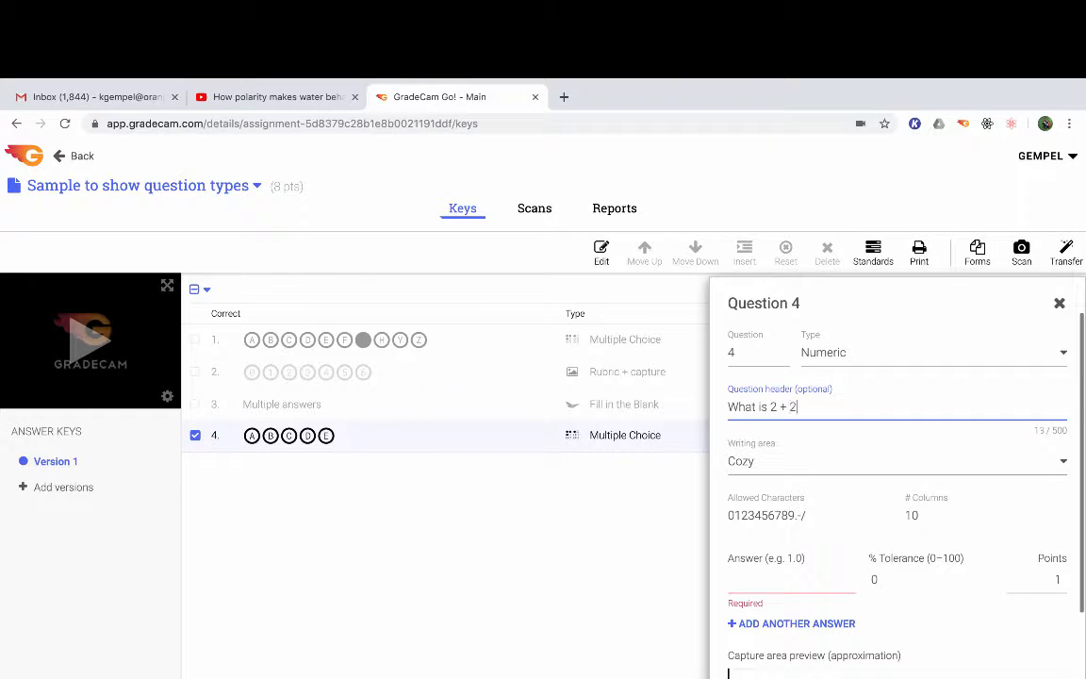
Step: Enter 4 as question 4's answer, save the question and close its editor
left_click(797, 517)
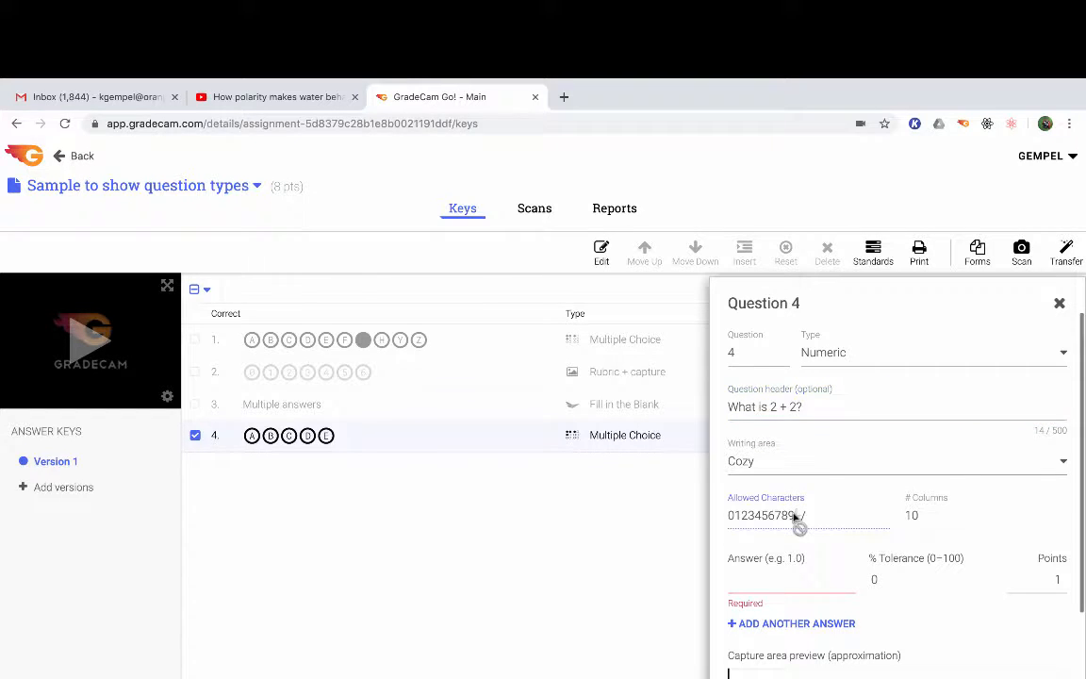
left_click(809, 578)
type("4")
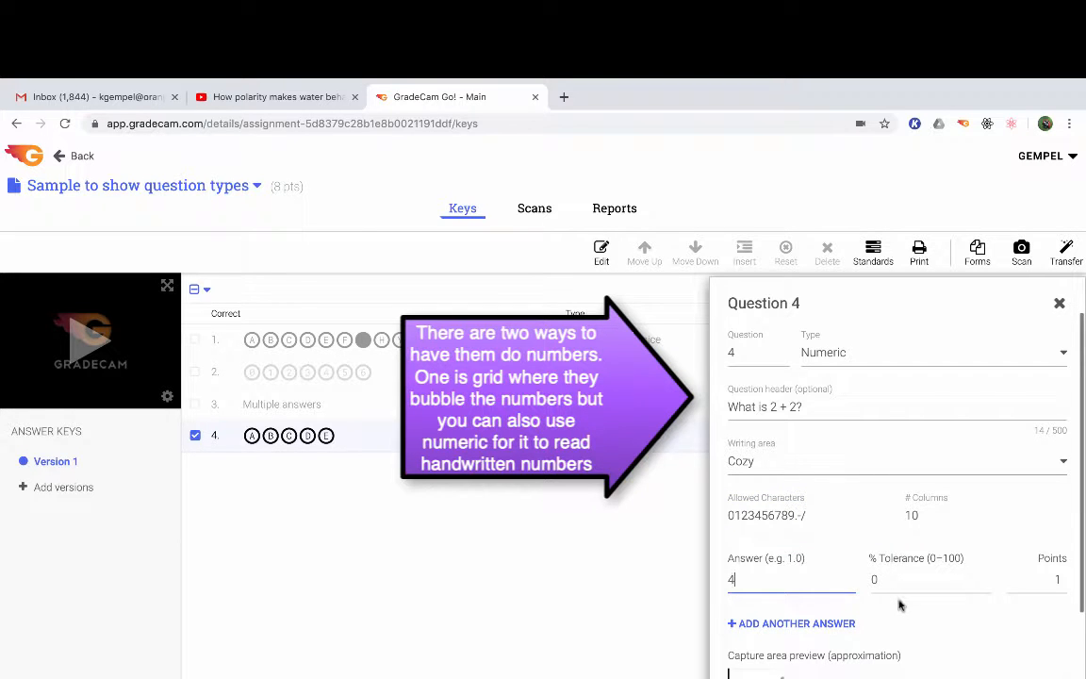
scroll(900, 605, "down", 2)
scroll(900, 606, "up", 1)
scroll(899, 606, "down", 1)
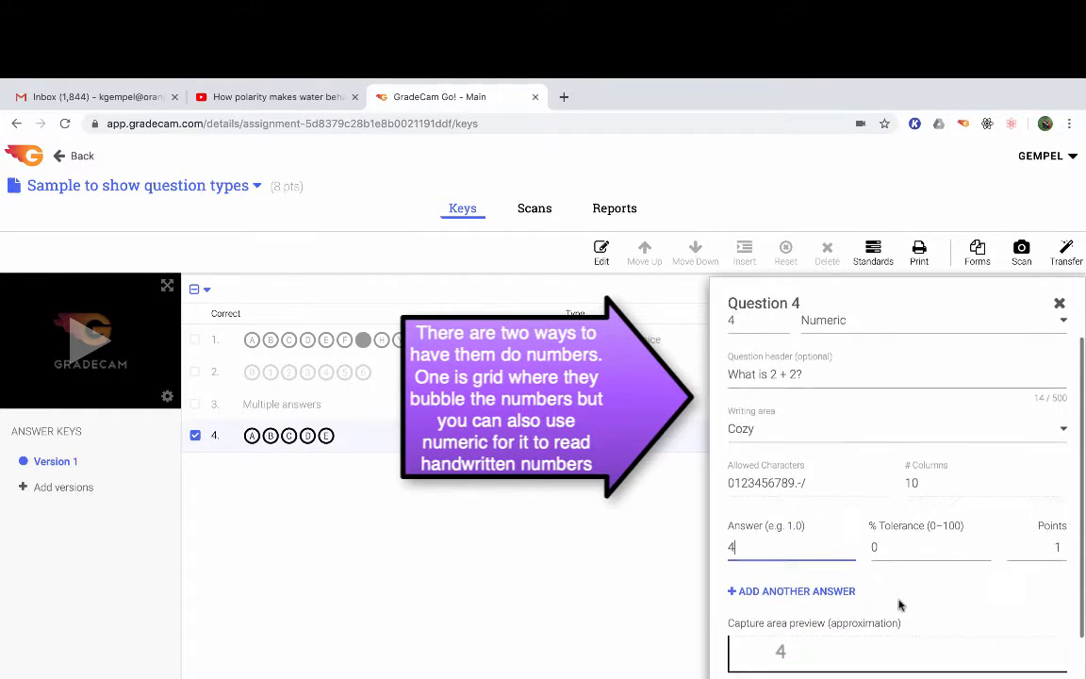
scroll(899, 605, "down", 2)
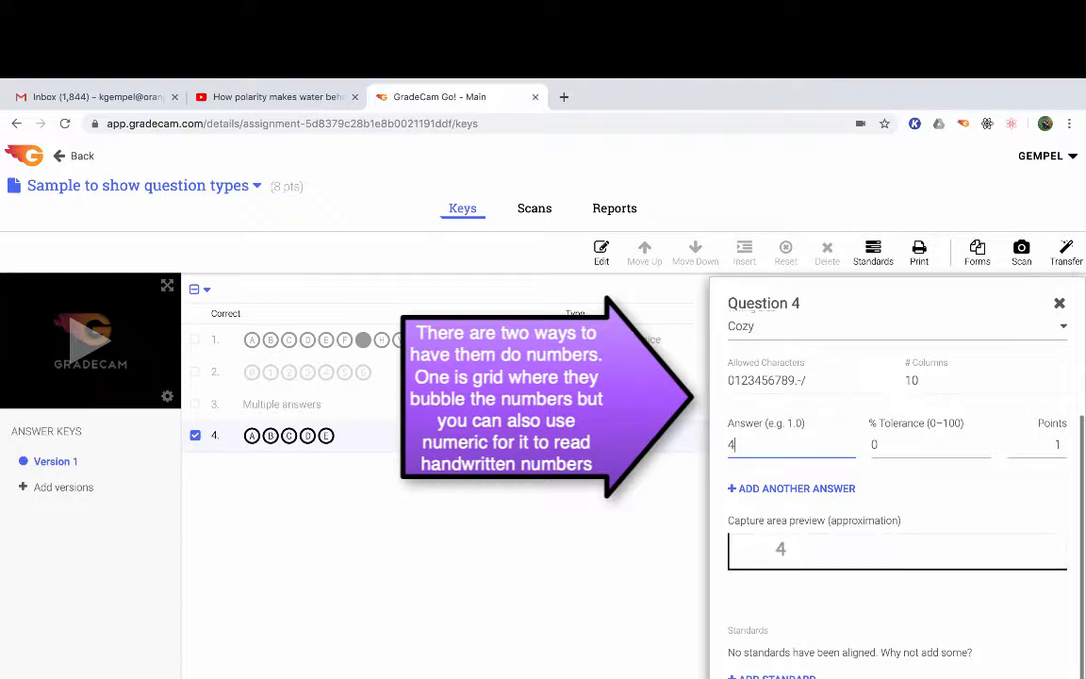
key("Return")
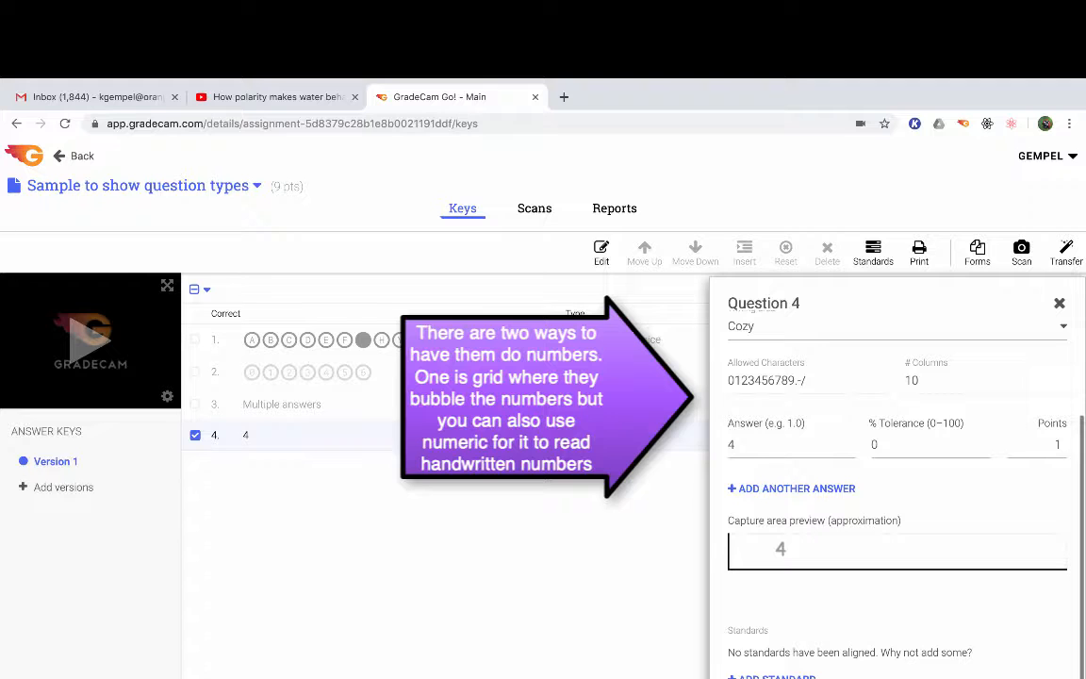
left_click(1059, 303)
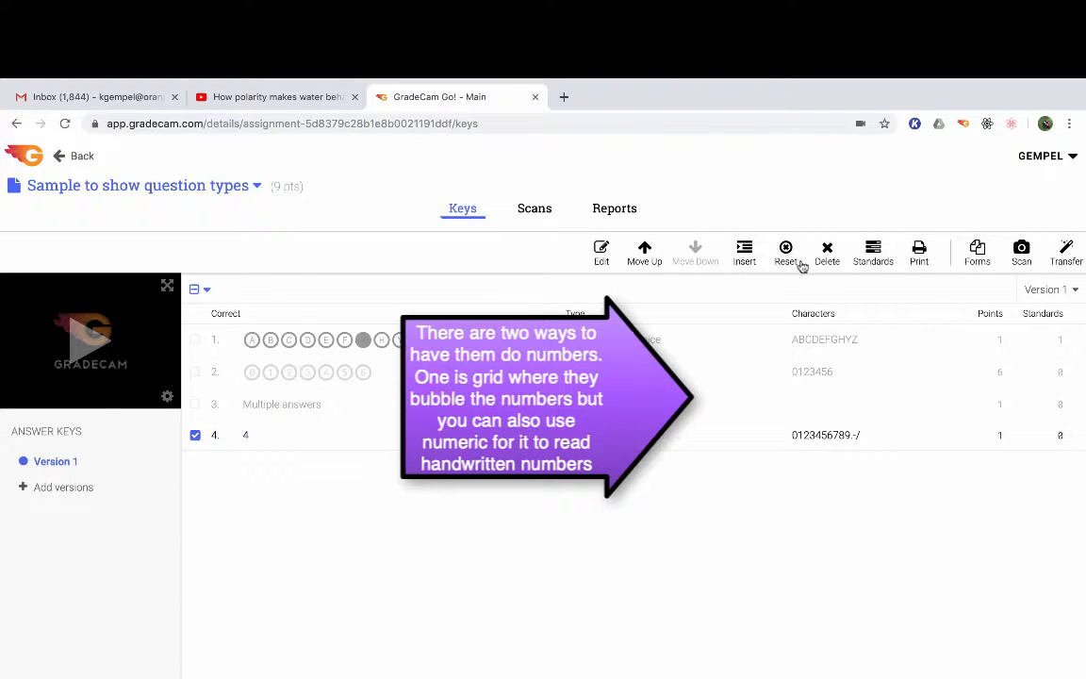
Step: Insert 2 new questions after question 4 in the answer key
left_click(745, 250)
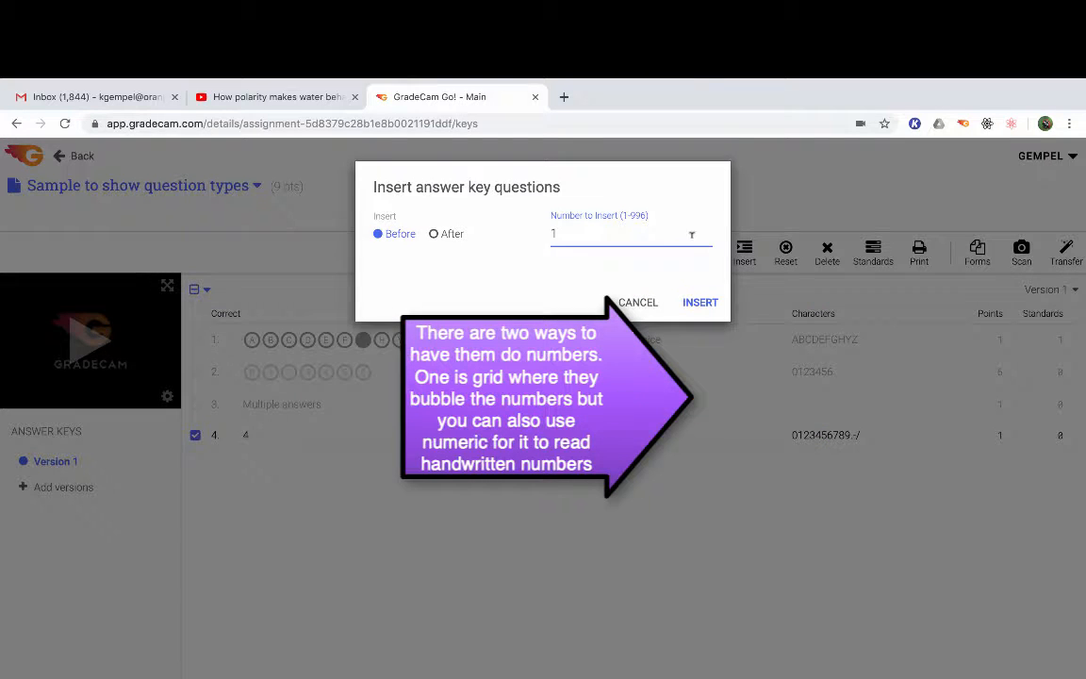
left_click(434, 234)
double_click(643, 231)
type("2")
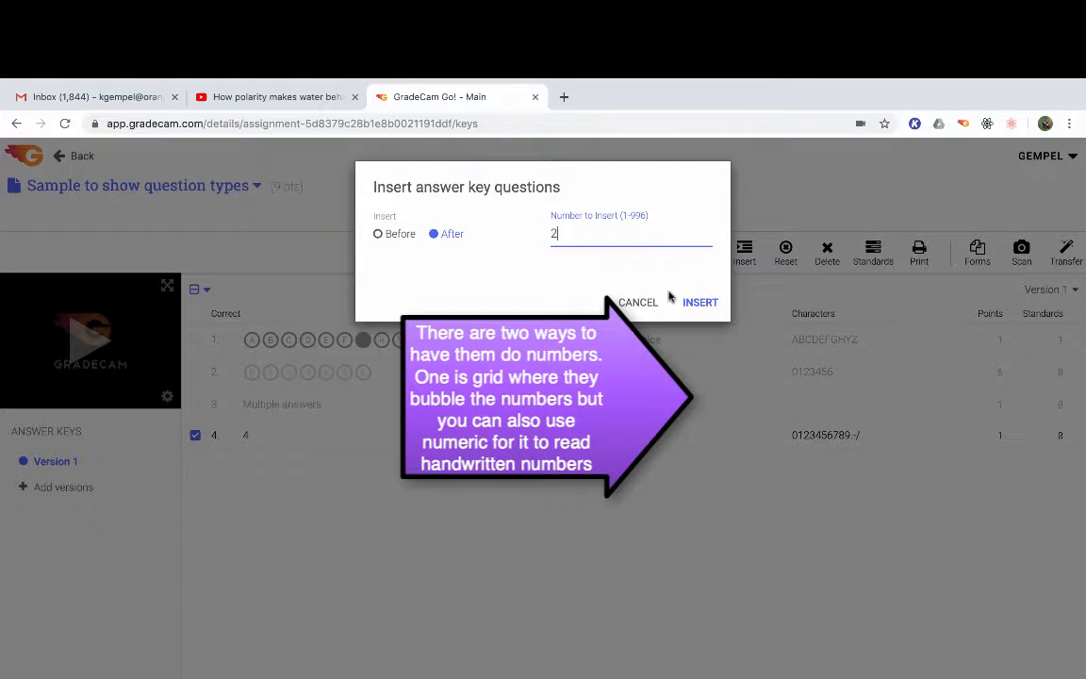
left_click(693, 302)
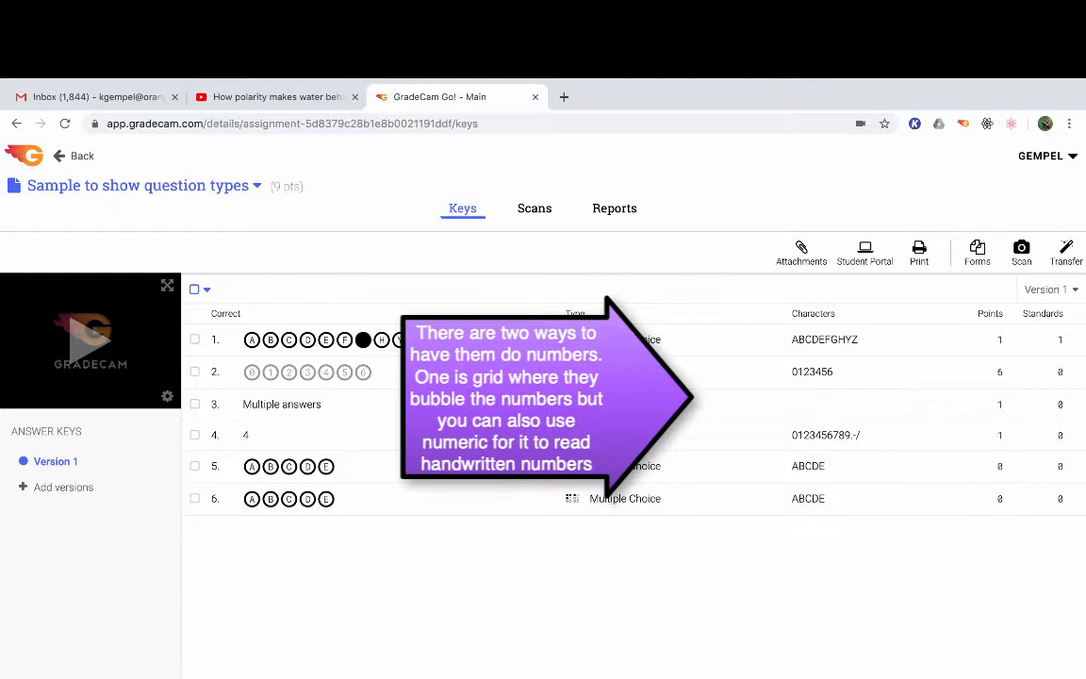
Step: Make question 5 Numeric, headed "What percentage of the Earth is covered in water?"
left_click(603, 466)
left_click(943, 355)
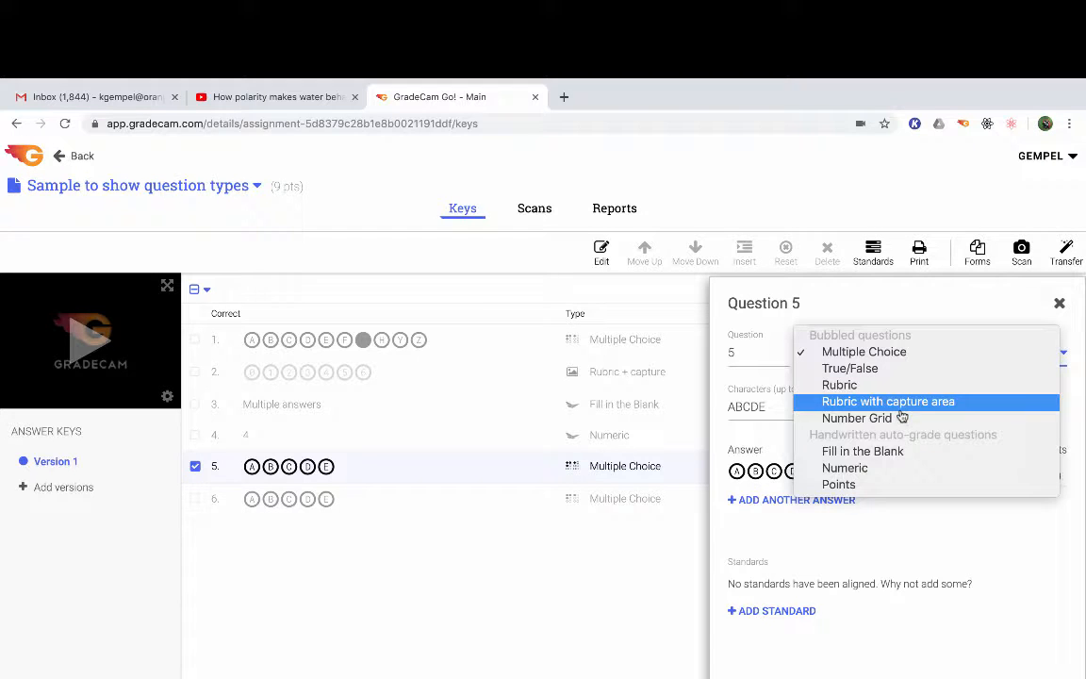
left_click(904, 468)
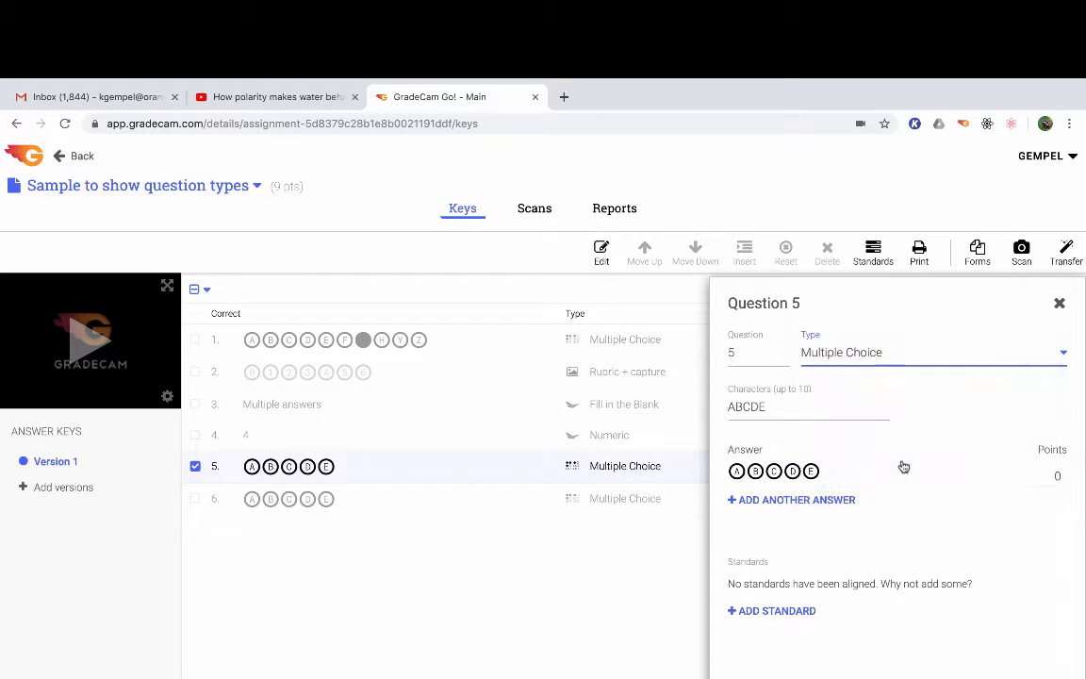
left_click(807, 405)
type("Wh")
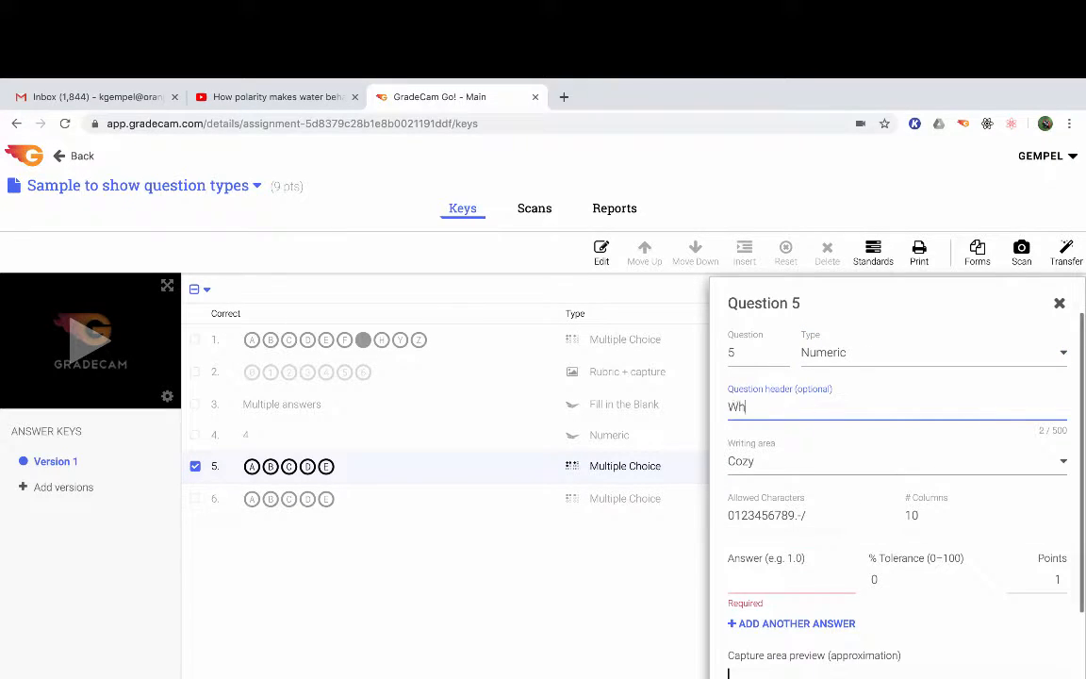
type("at percentage of the")
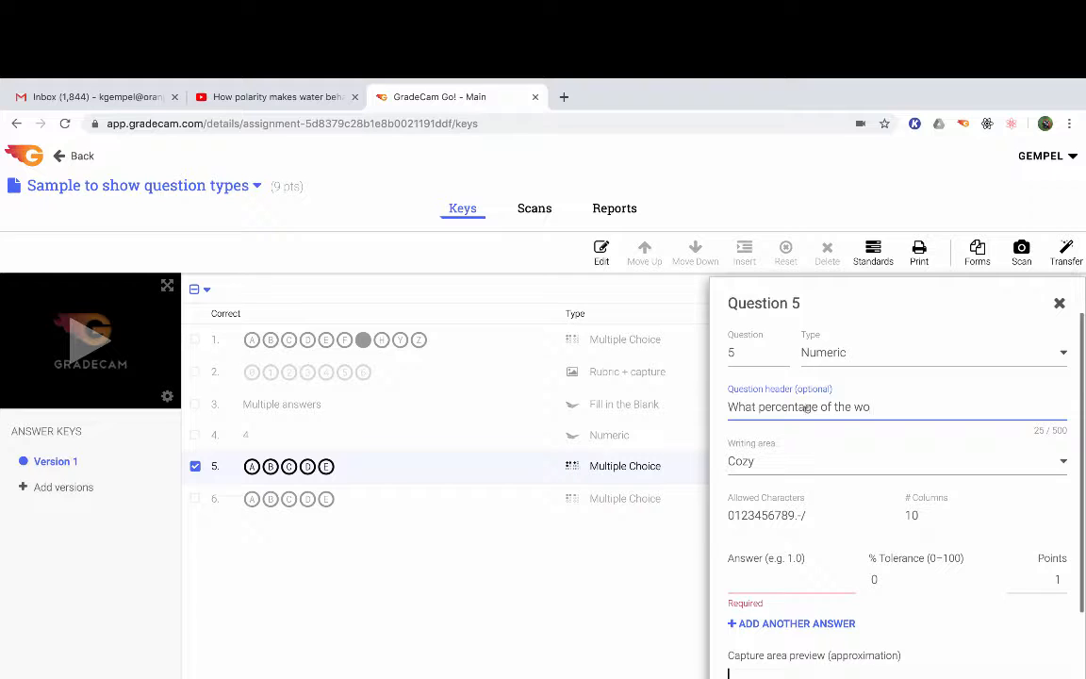
type(" Earth is covered in water")
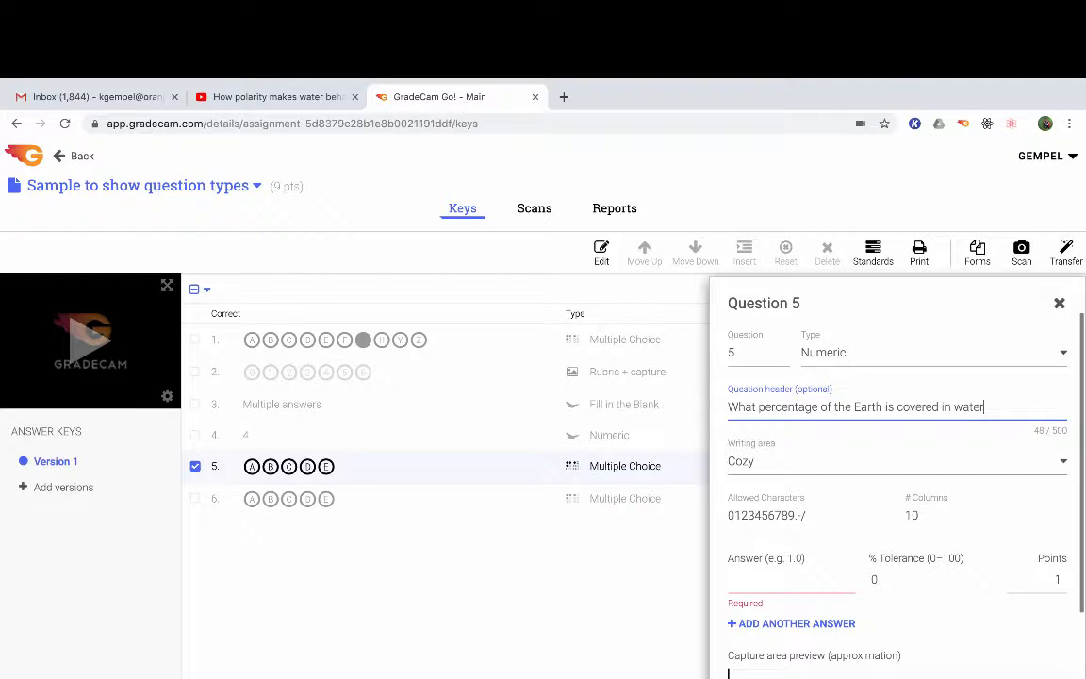
type("?")
Step: Enter 75 as question 5's answer with a 5% tolerance and save the question
left_click(793, 575)
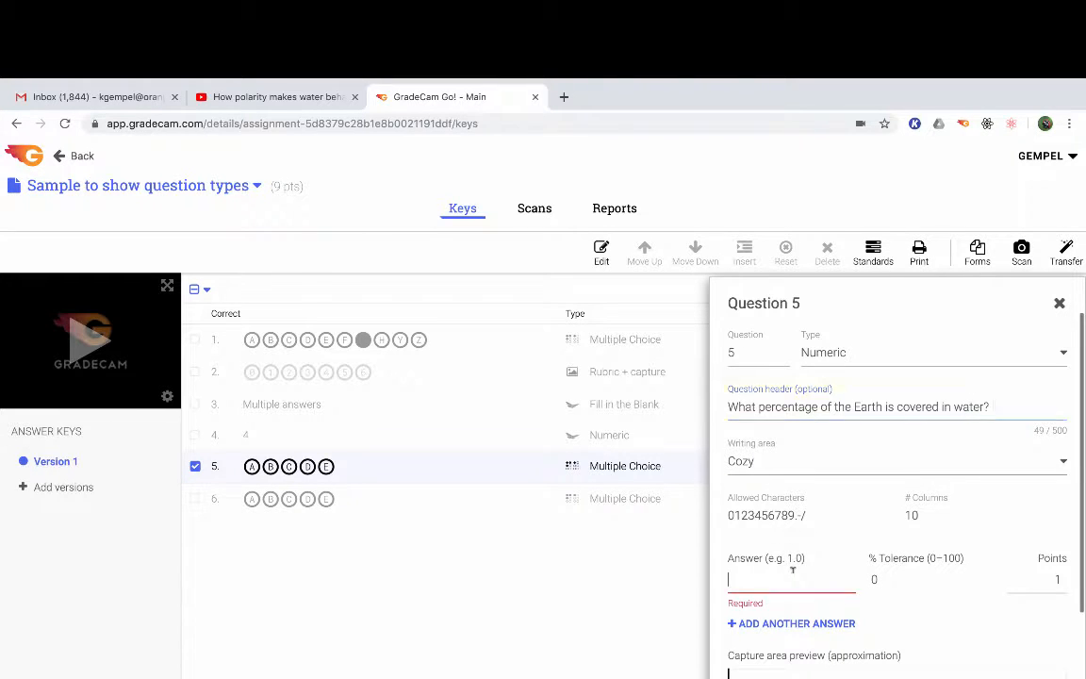
type("75")
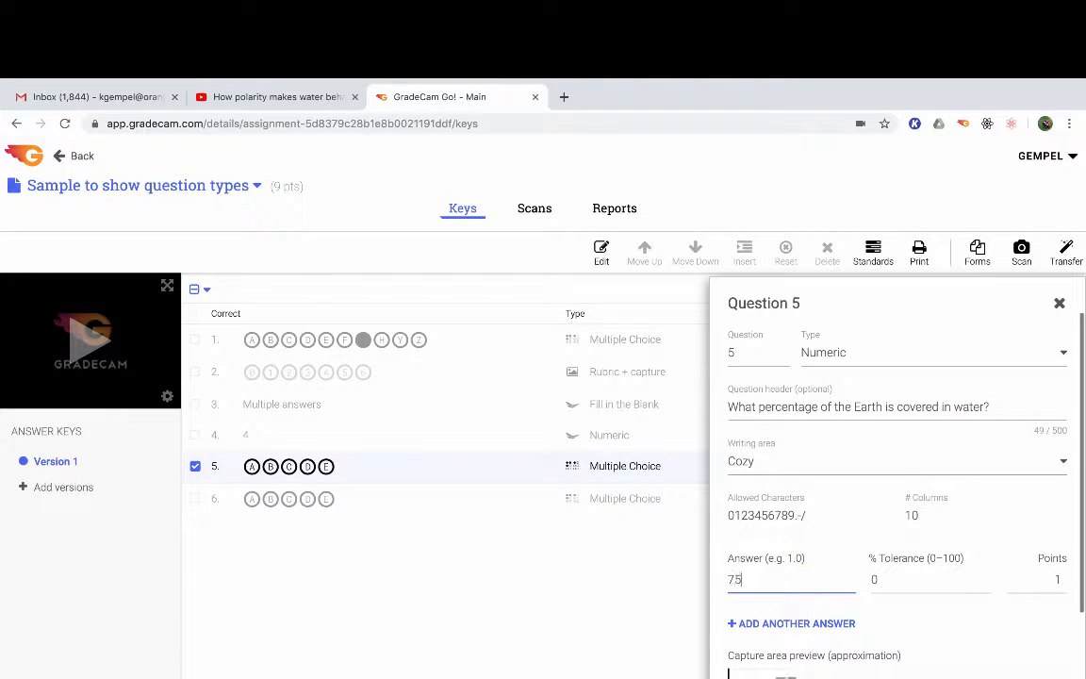
key("Tab")
type("4")
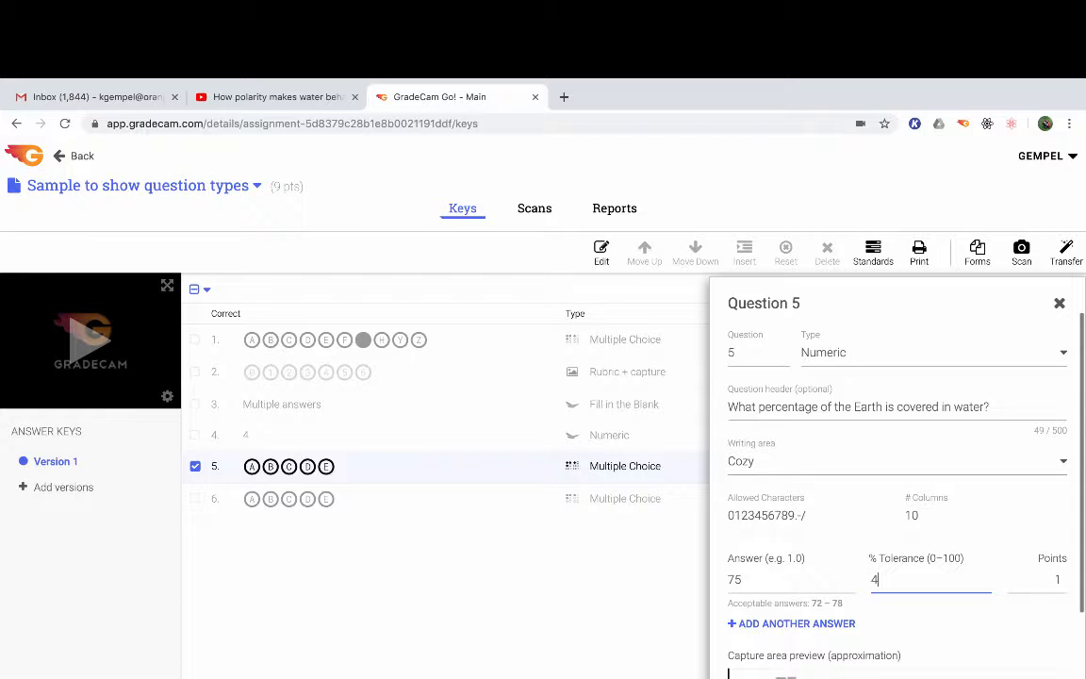
key("BackSpace")
type("5")
scroll(957, 649, "down", 1)
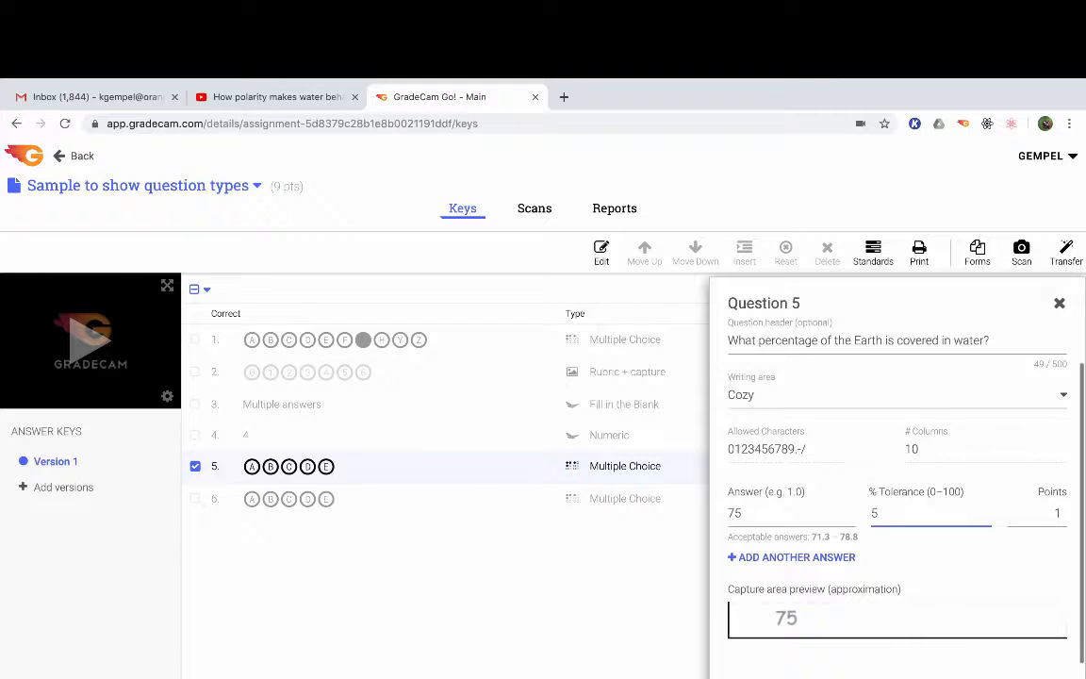
key("Return")
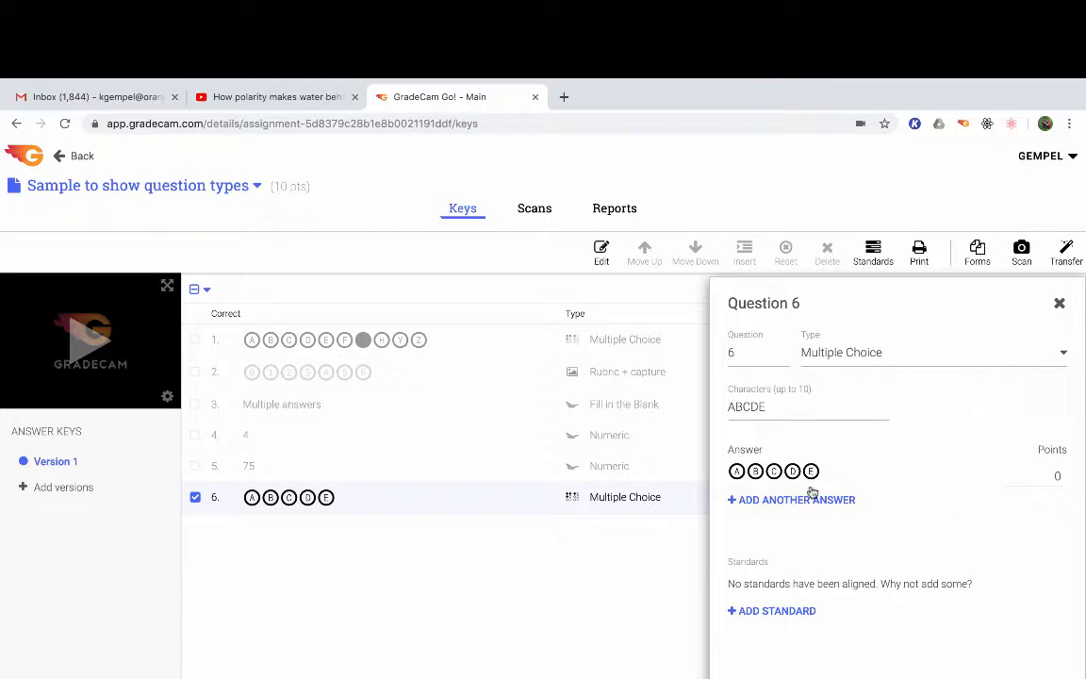
Step: Make question 6 a Points question, headed "I can use this type of question if there is a separate answer document or performance etc."
left_click(866, 351)
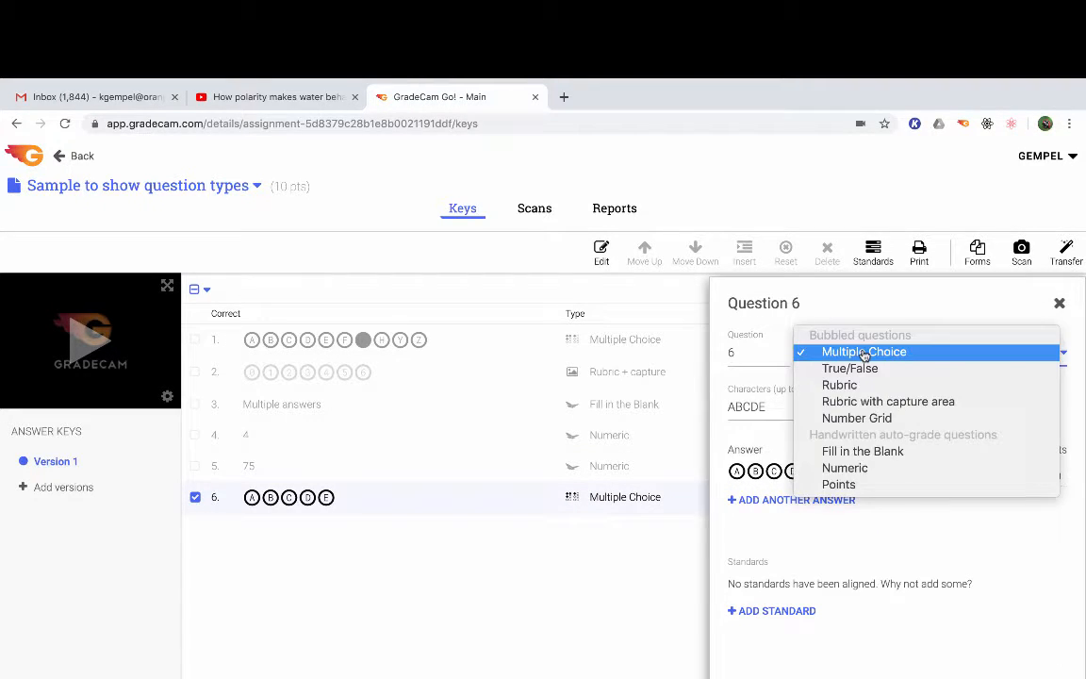
left_click(883, 486)
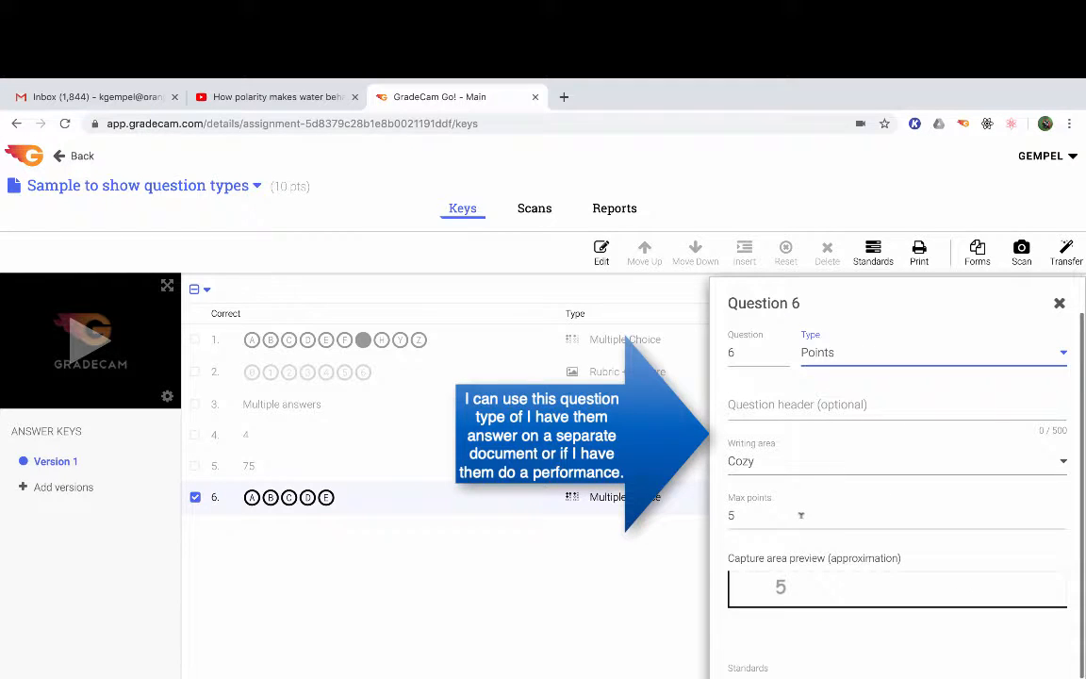
left_click(800, 407)
type("I can us")
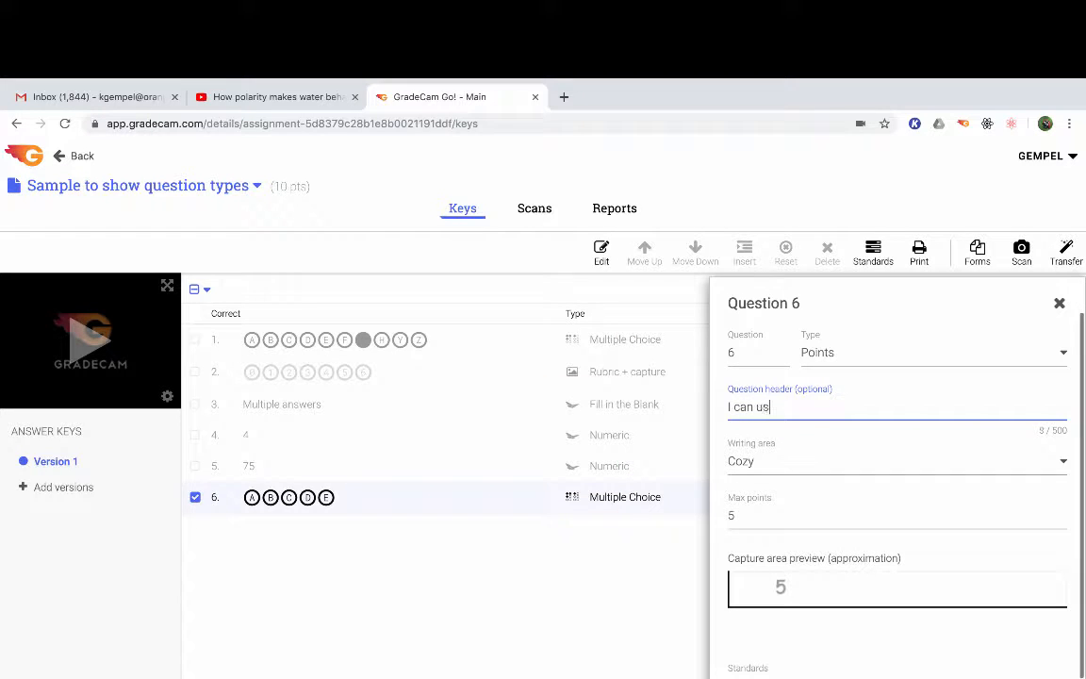
type("e this type of question")
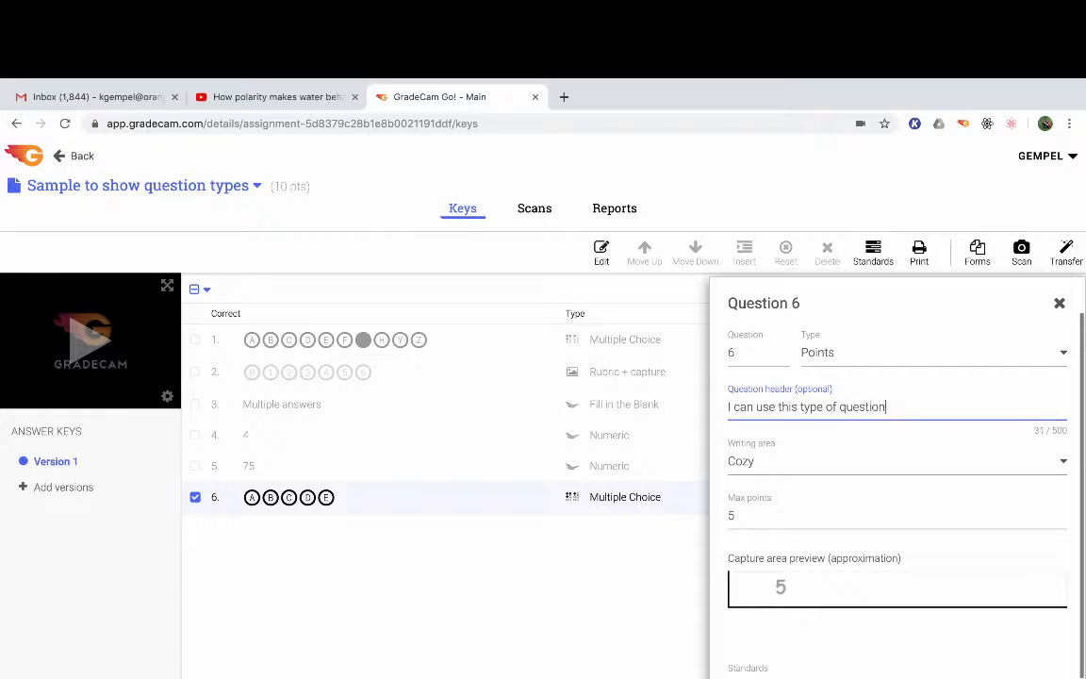
type(" if there is a separate a")
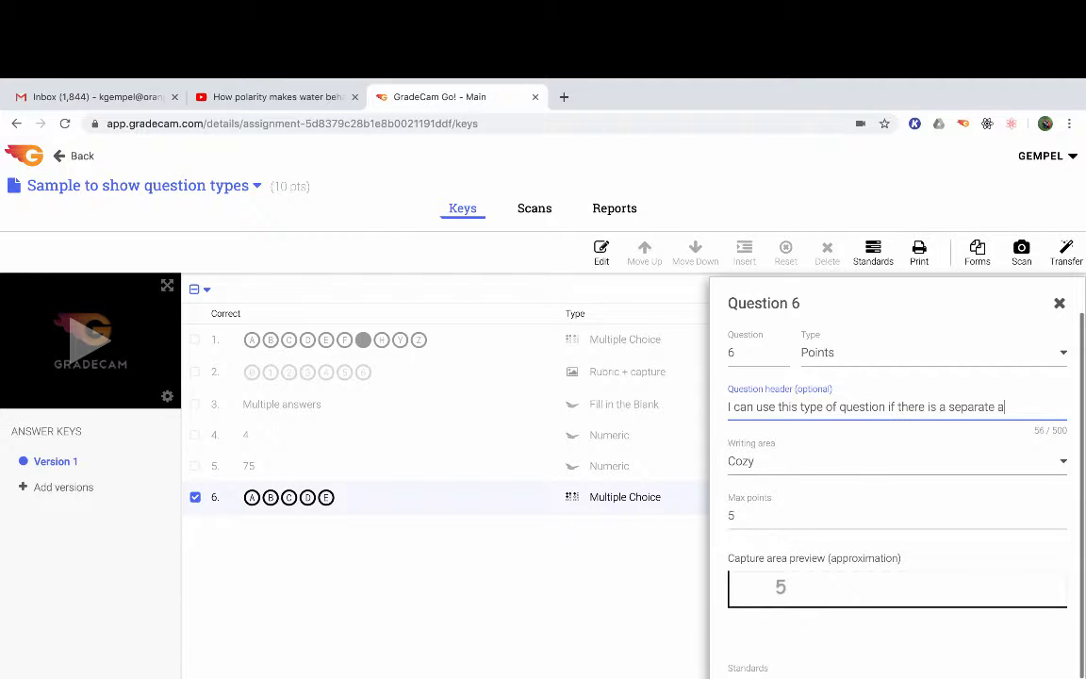
type("ment or")
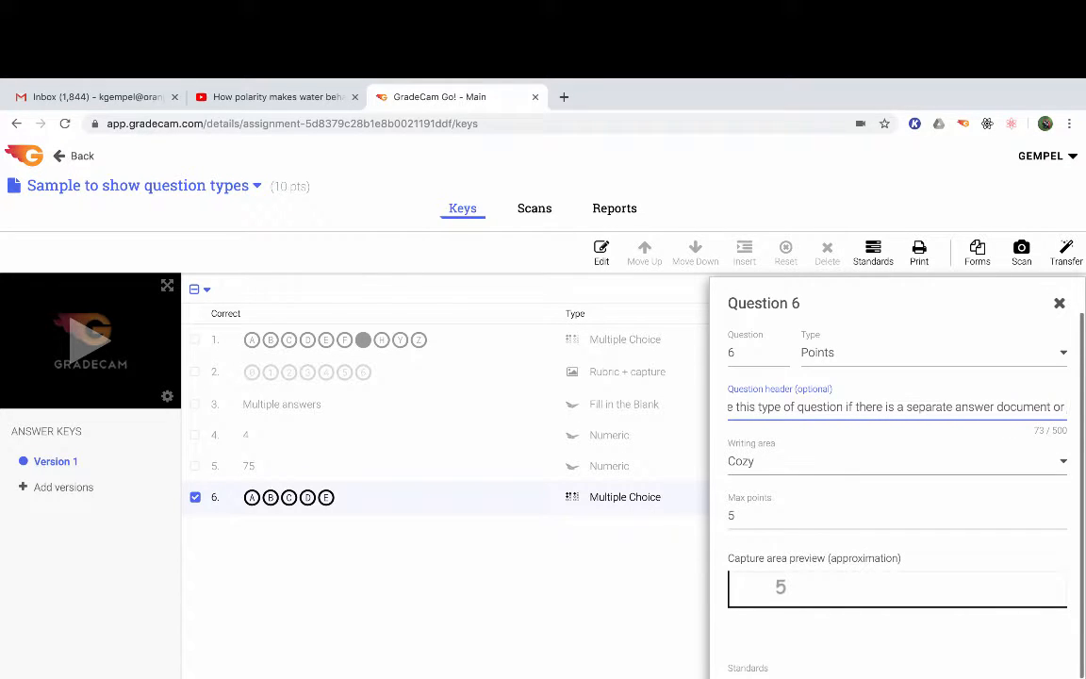
type("performance")
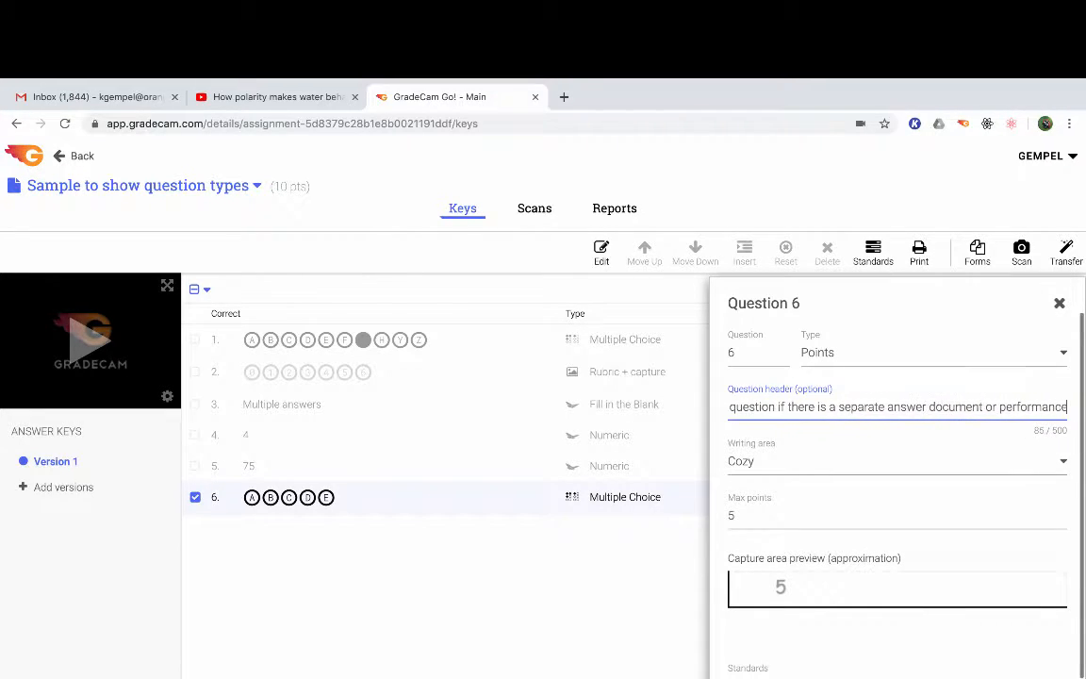
type(" etc.")
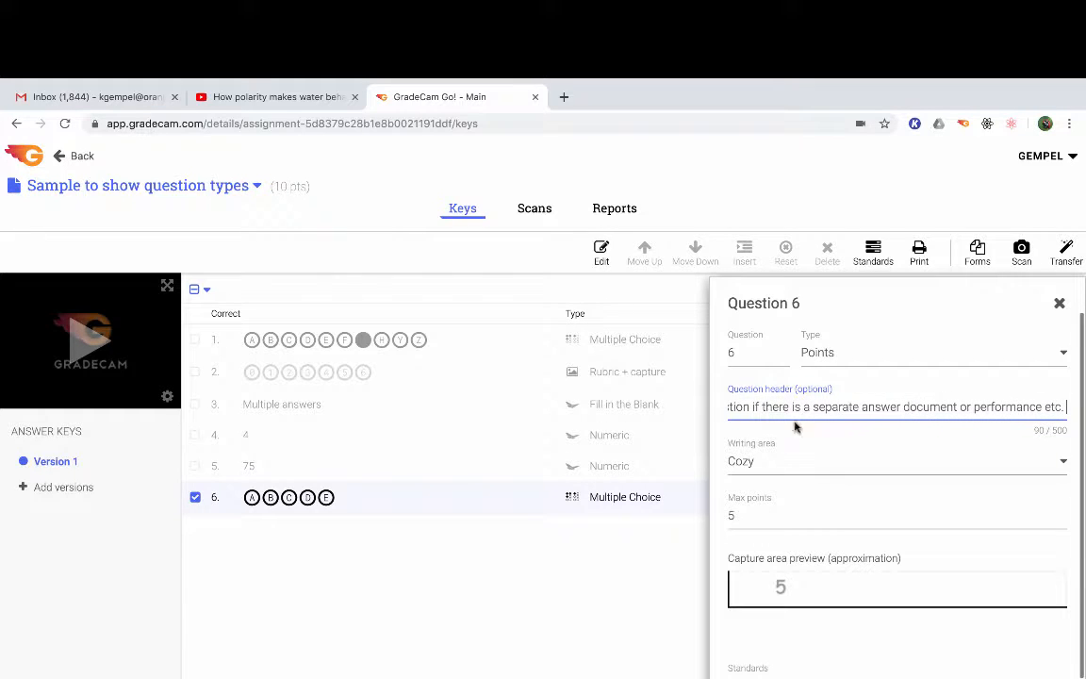
Step: Set question 6's maximum points to 2 and open the list of standards to align with it
left_click(752, 510)
type("2")
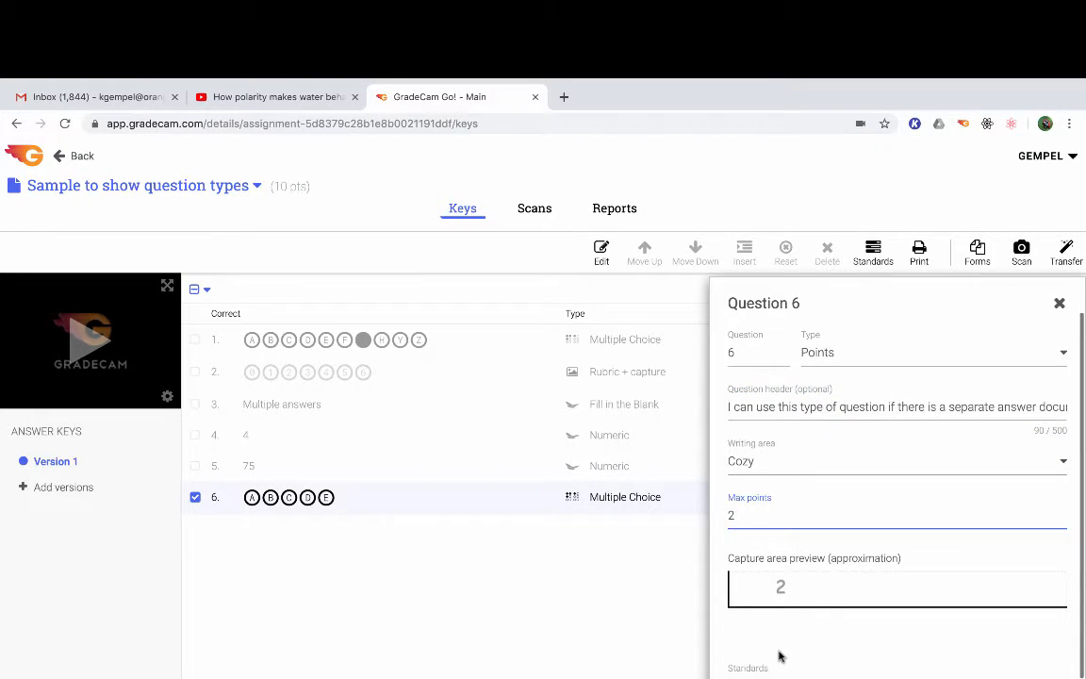
scroll(800, 664, "down", 1)
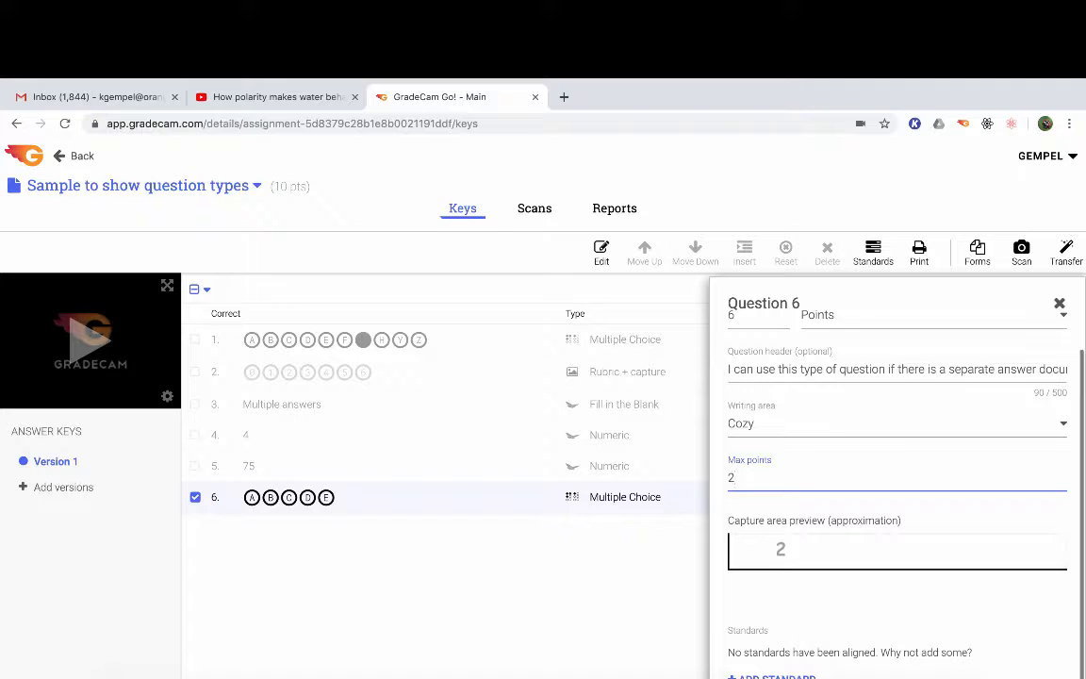
left_click(771, 675)
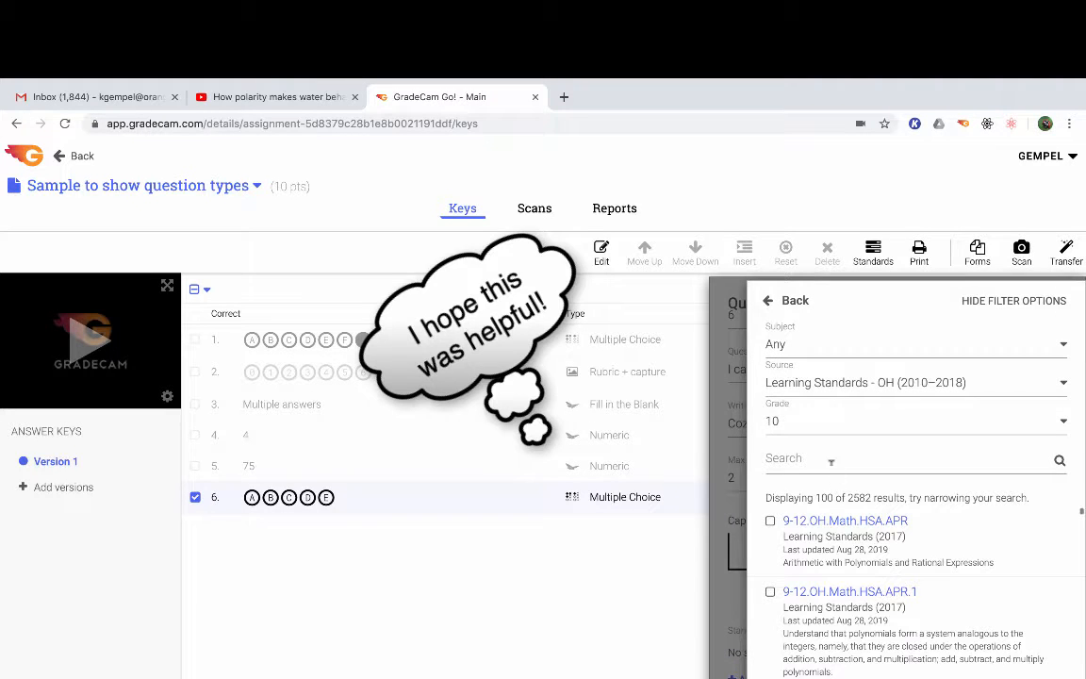
Step: Search the standards for "cell", align question 6 with SCI.9-12.B.C Cells, and return to the question's settings
left_click(831, 462)
type("cell")
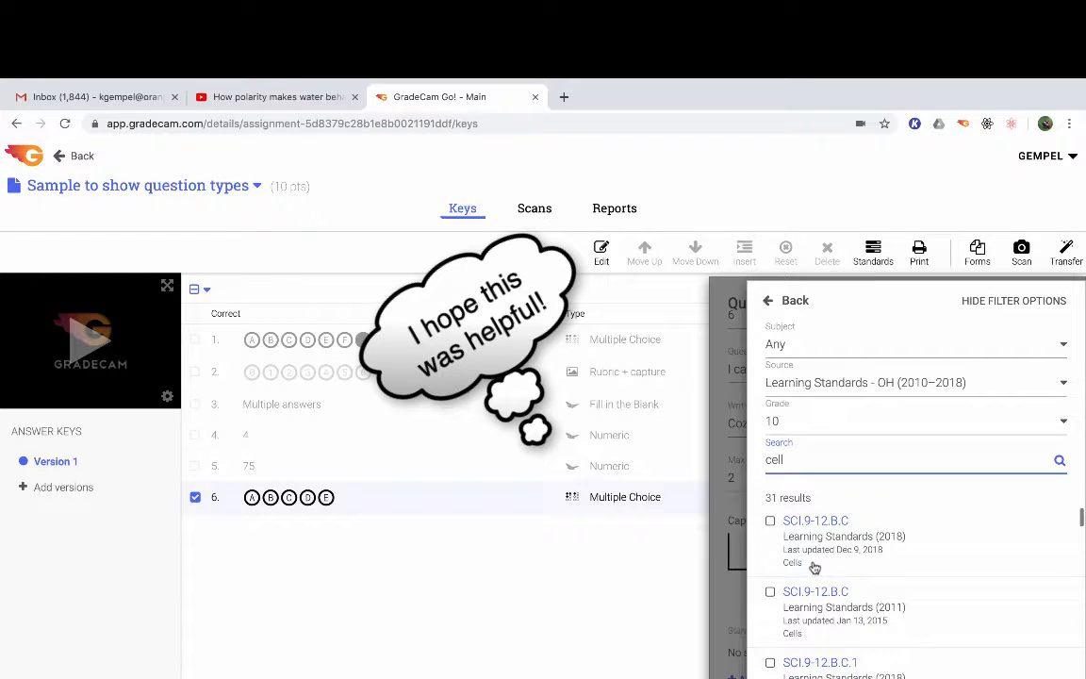
scroll(777, 541, "down", 5)
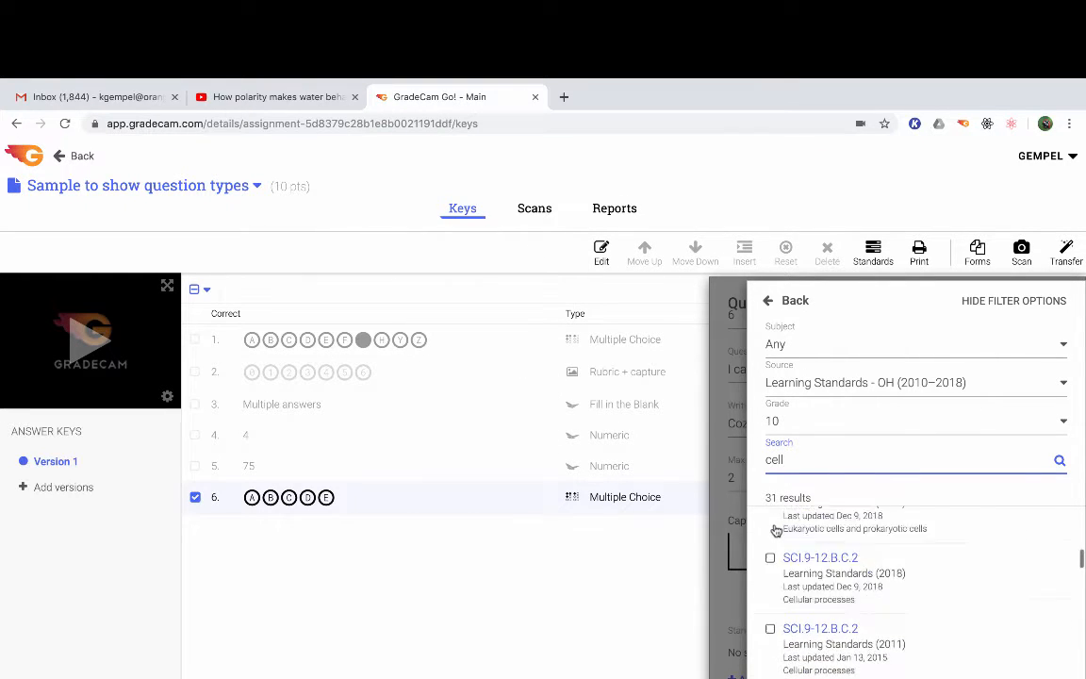
left_click(768, 302)
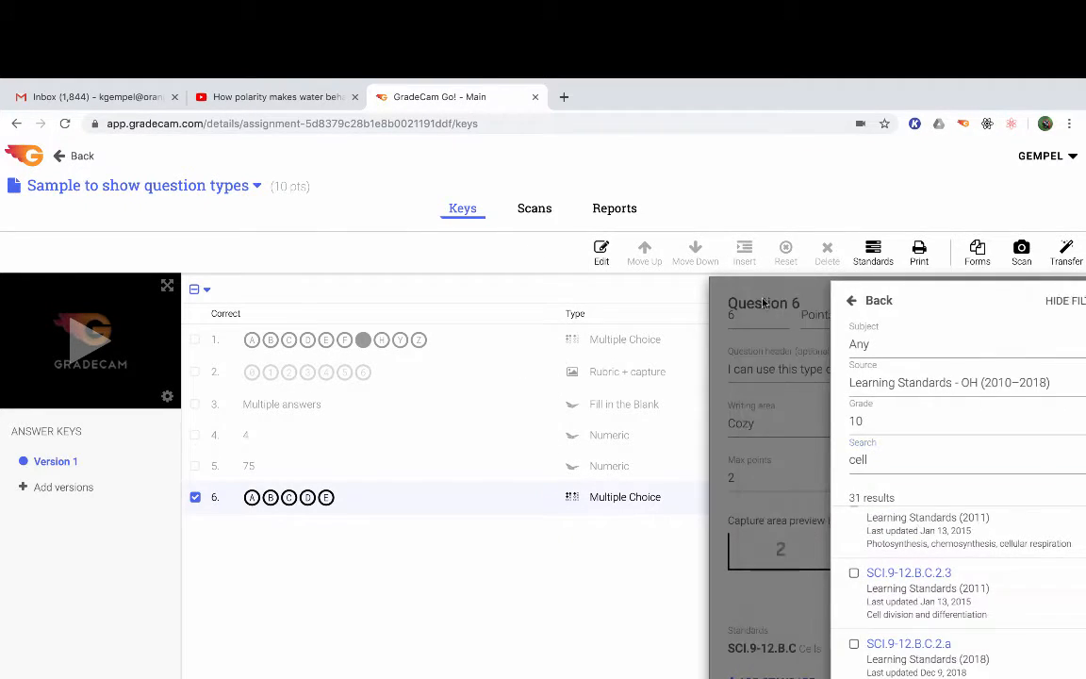
left_click(792, 86)
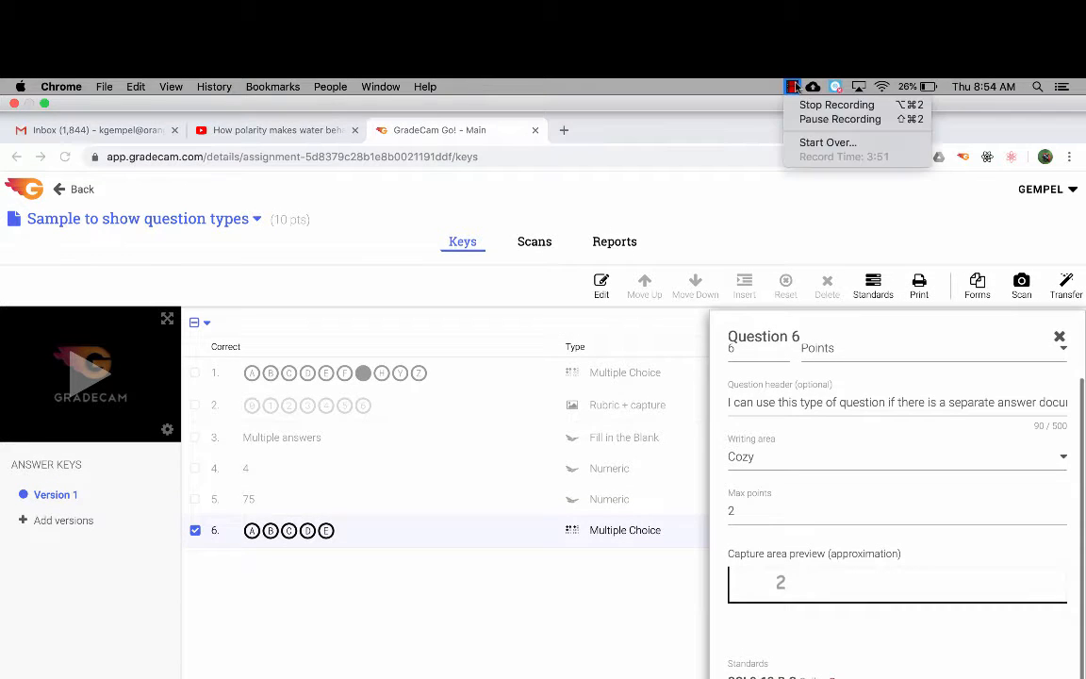
left_click(821, 114)
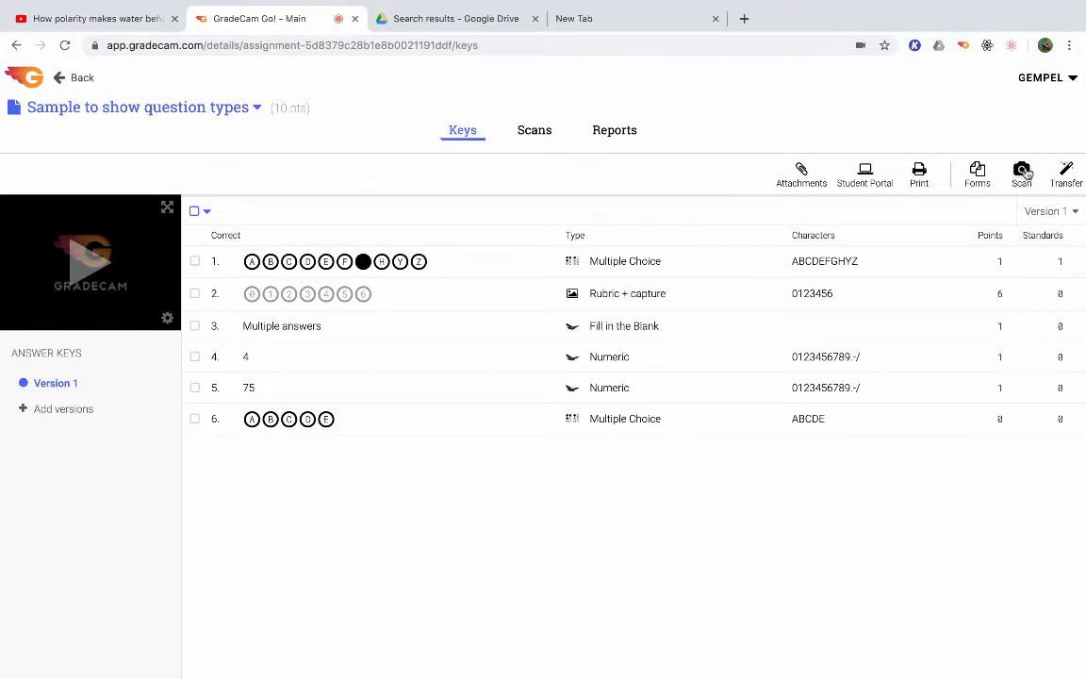
Step: Open form printing for the assignment and preview the generic any-class form with 6 student ID digits
left_click(1022, 173)
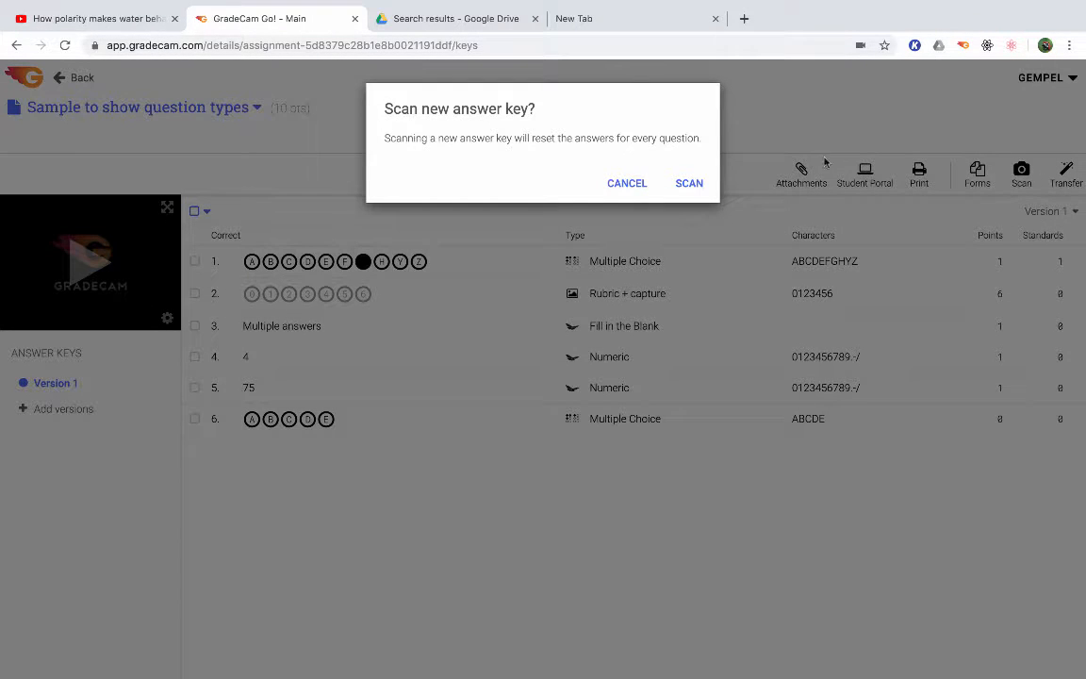
left_click(628, 189)
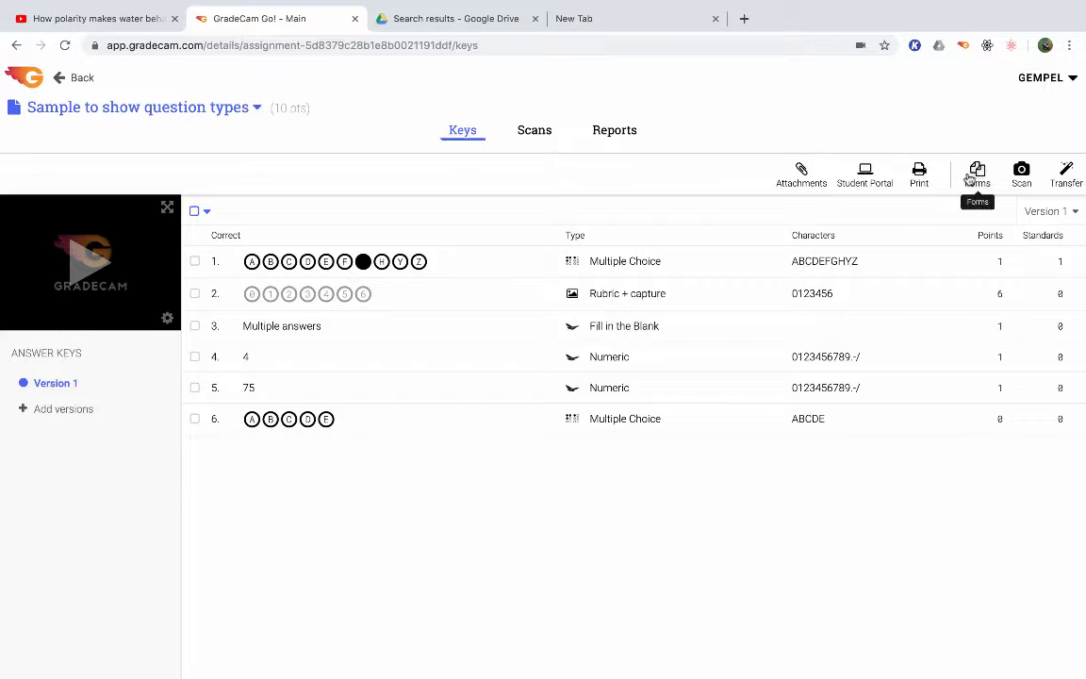
left_click(973, 175)
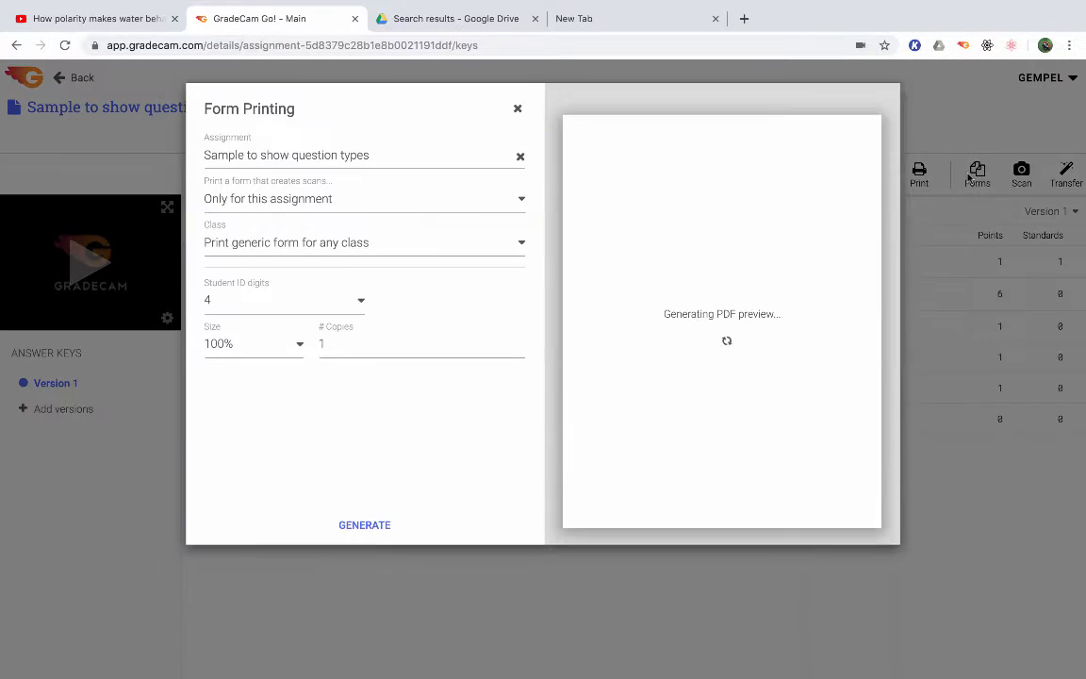
left_click(338, 247)
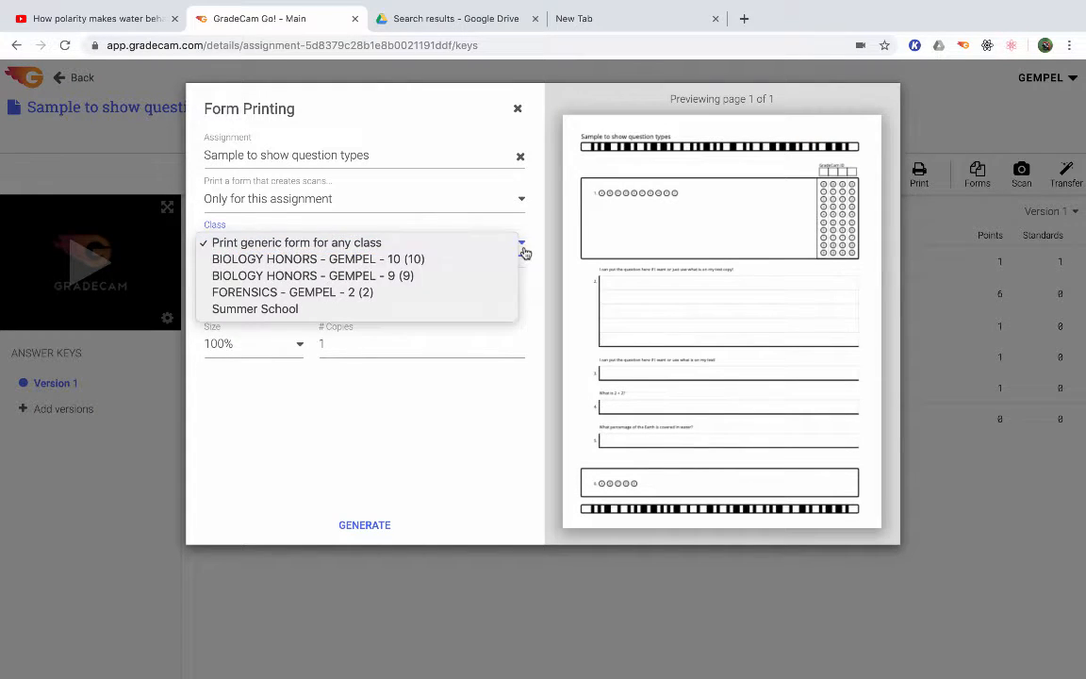
left_click(567, 223)
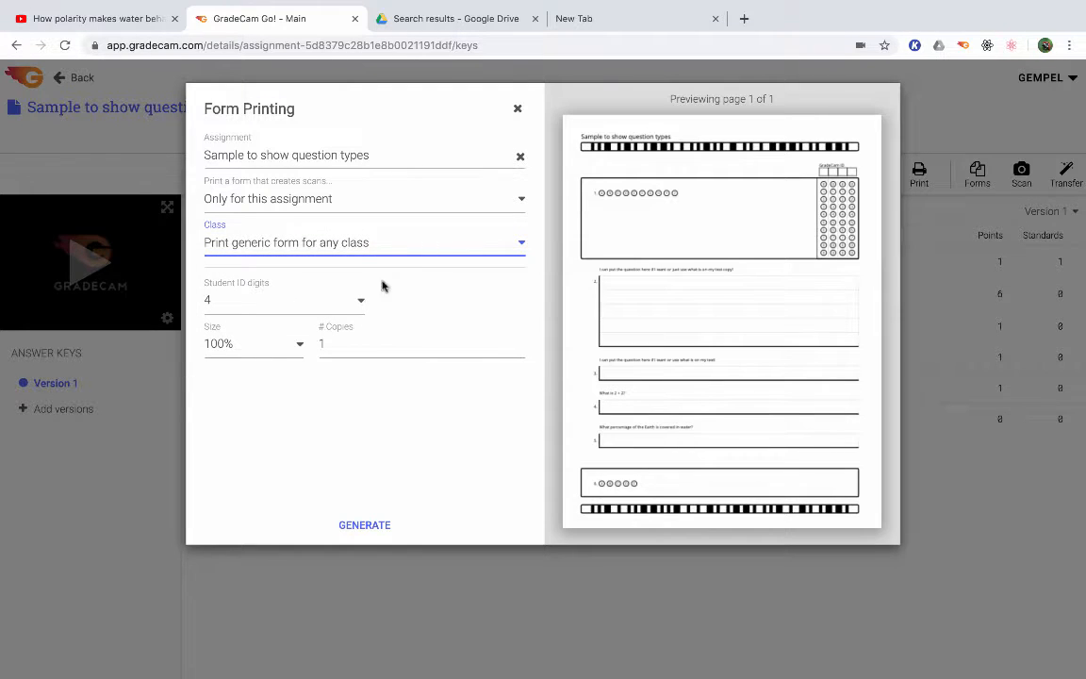
left_click(292, 300)
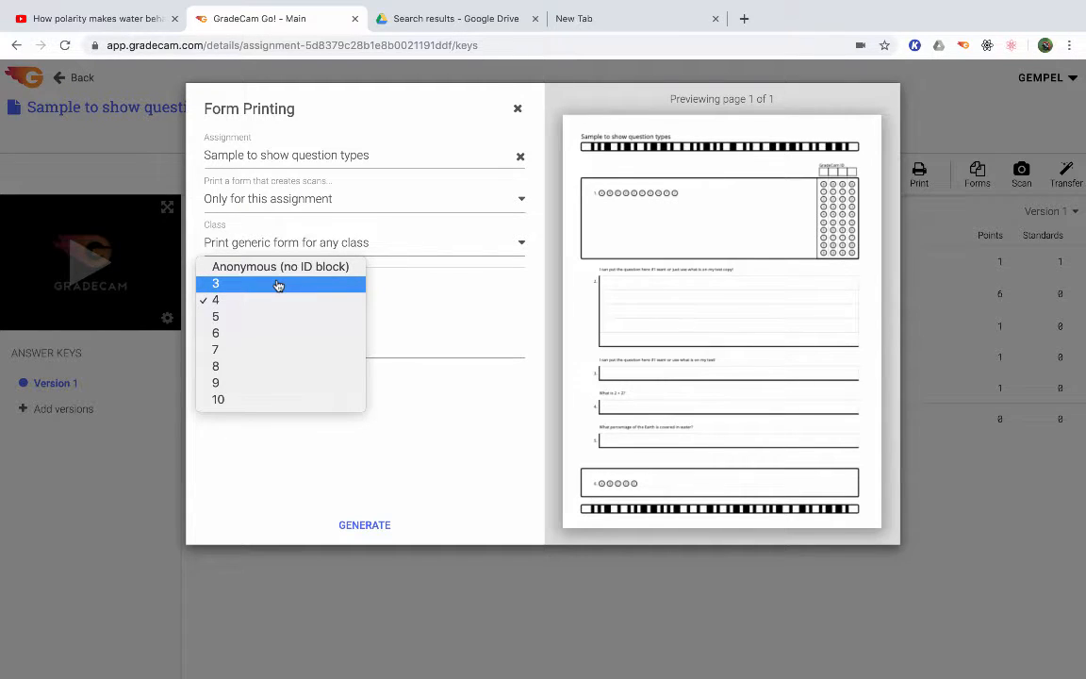
left_click(229, 334)
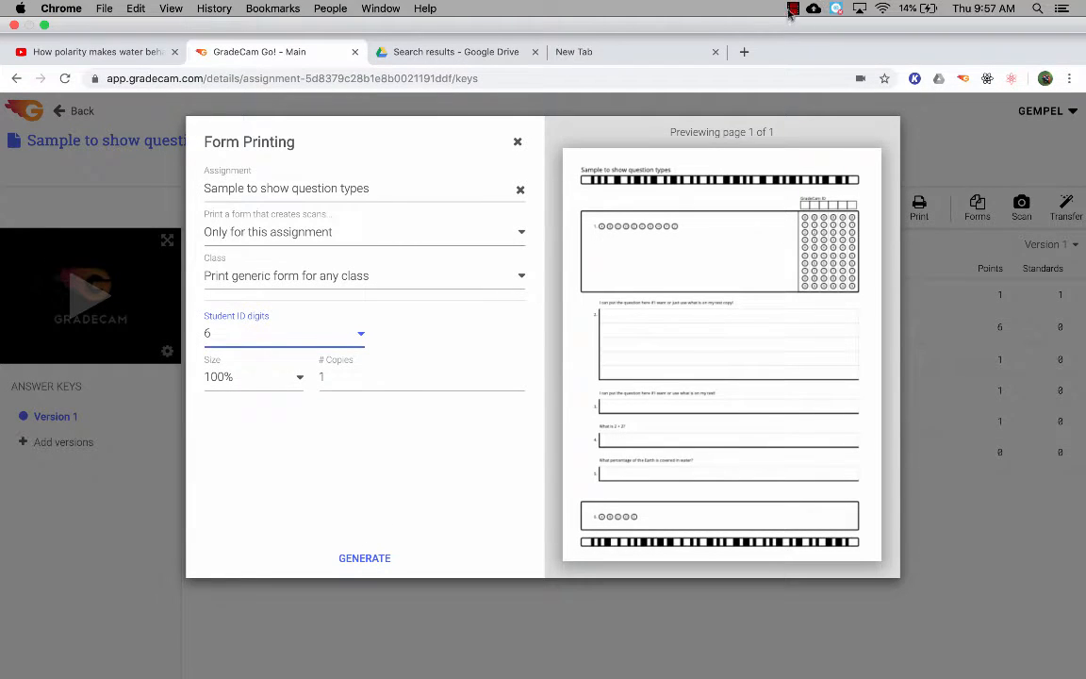
left_click(792, 8)
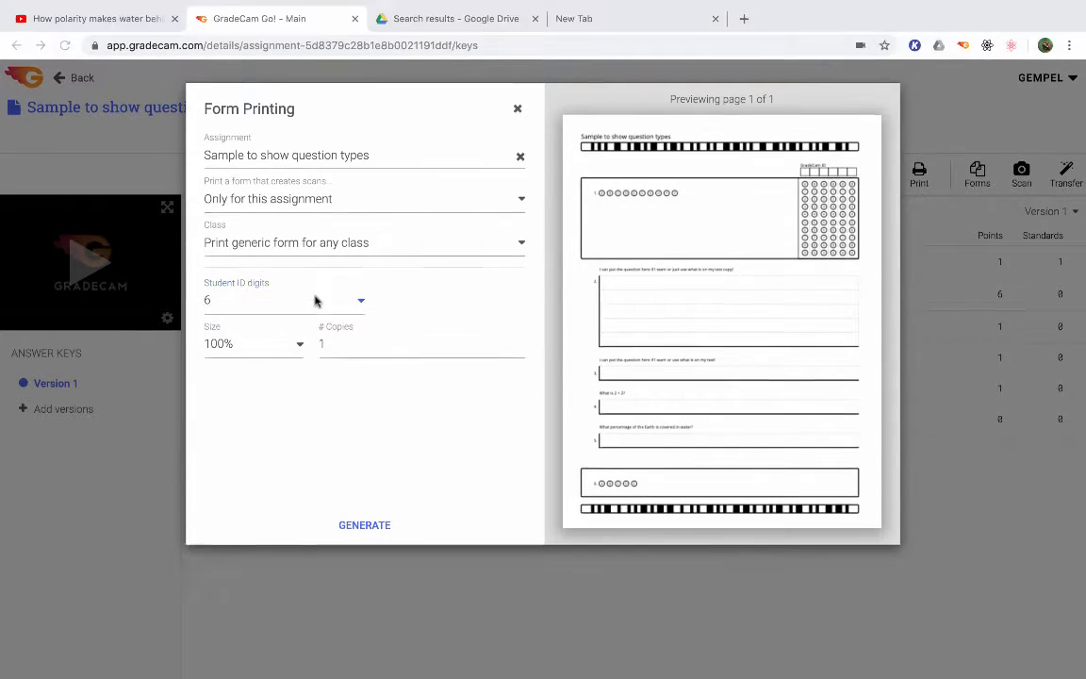
Step: Switch the form to the Biology Honors 10 (10) class and examine the preview of the pre-filled student forms
left_click(349, 245)
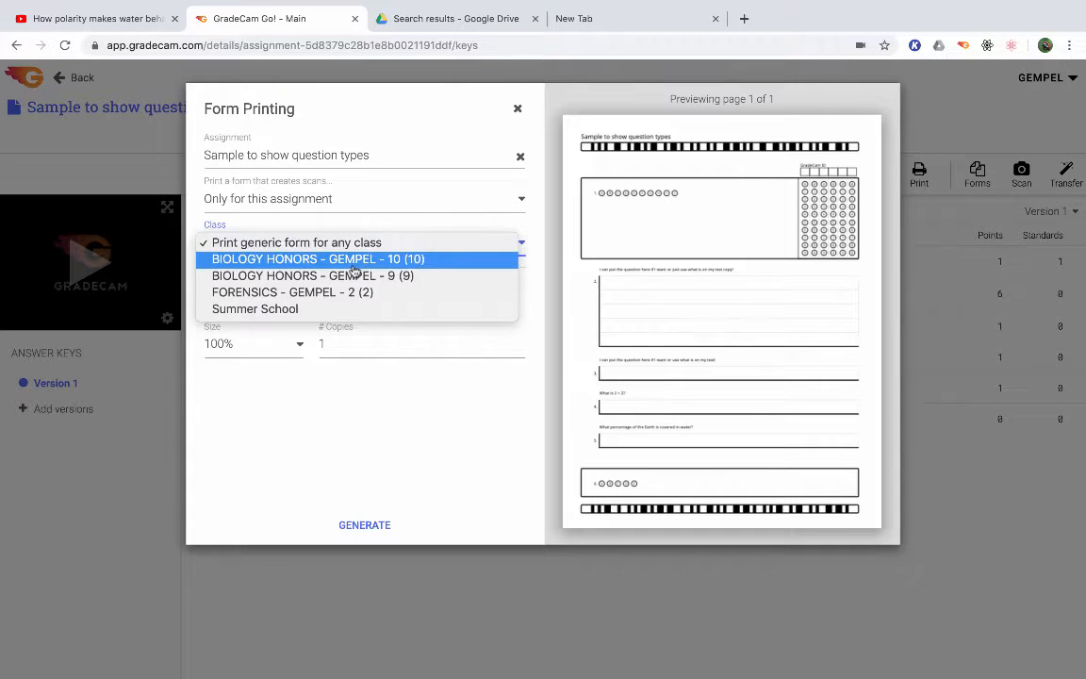
left_click(353, 264)
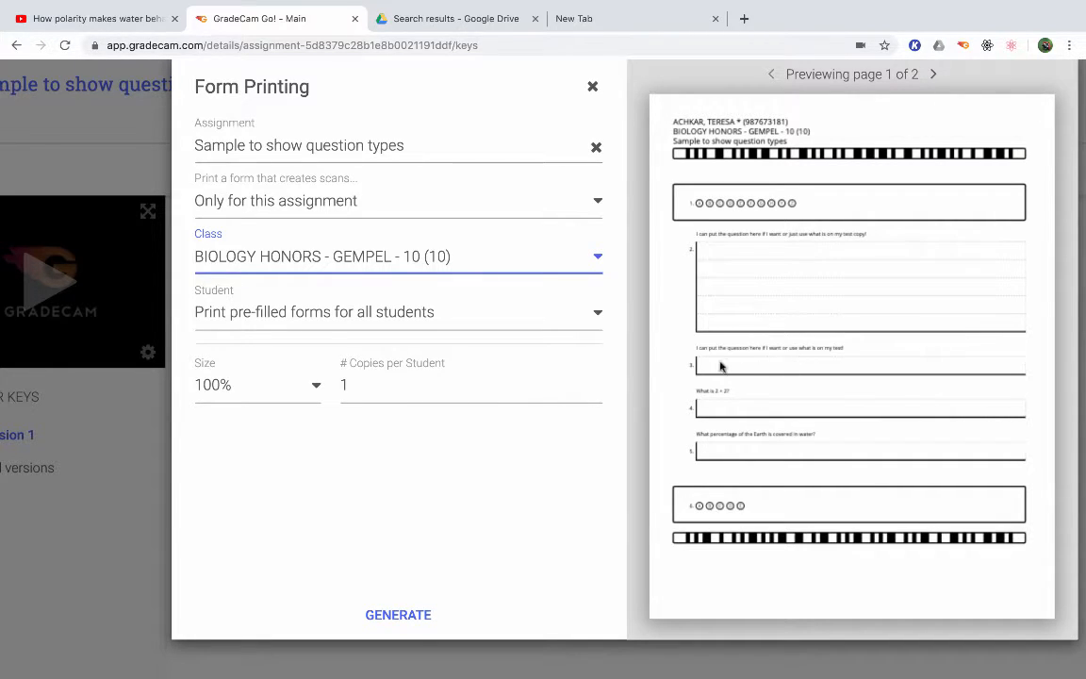
scroll(718, 367, "up", 5)
scroll(717, 367, "down", 5)
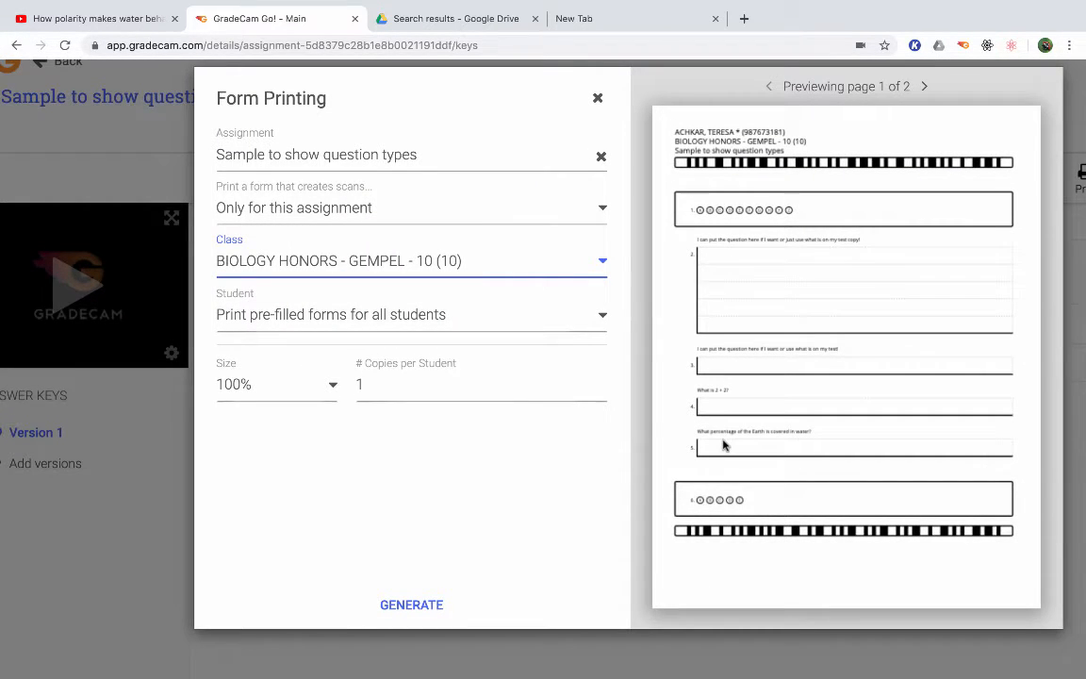
scroll(724, 445, "up", 5)
scroll(798, 316, "down", 4)
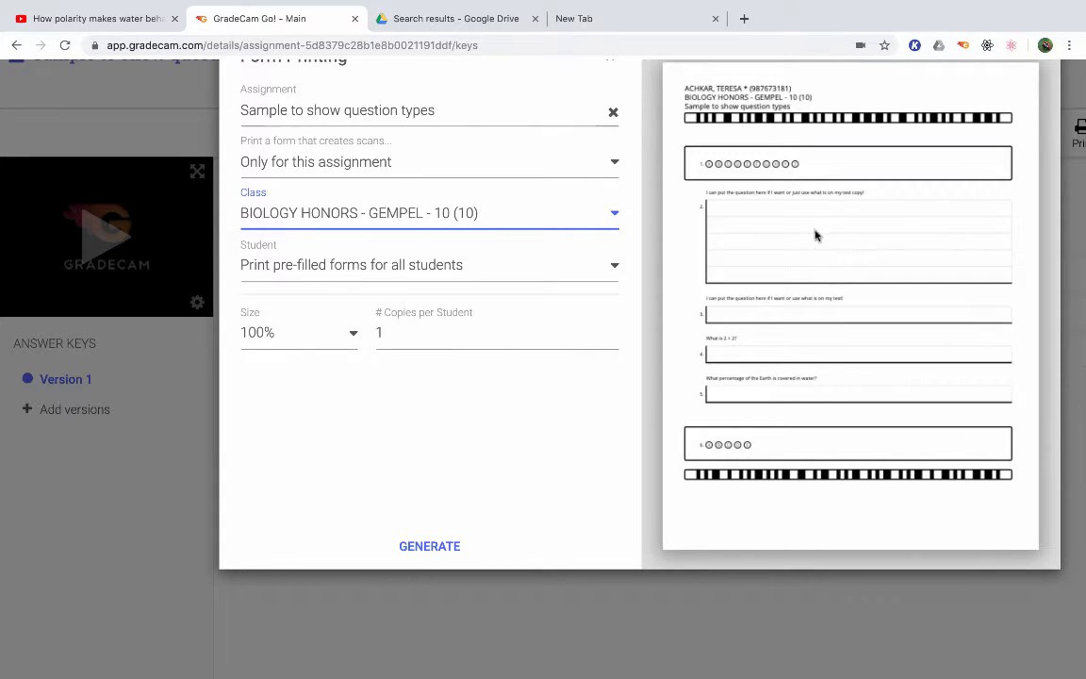
Step: Preview the class forms at 80% and 110% size, and close form printing without generating them
left_click(302, 333)
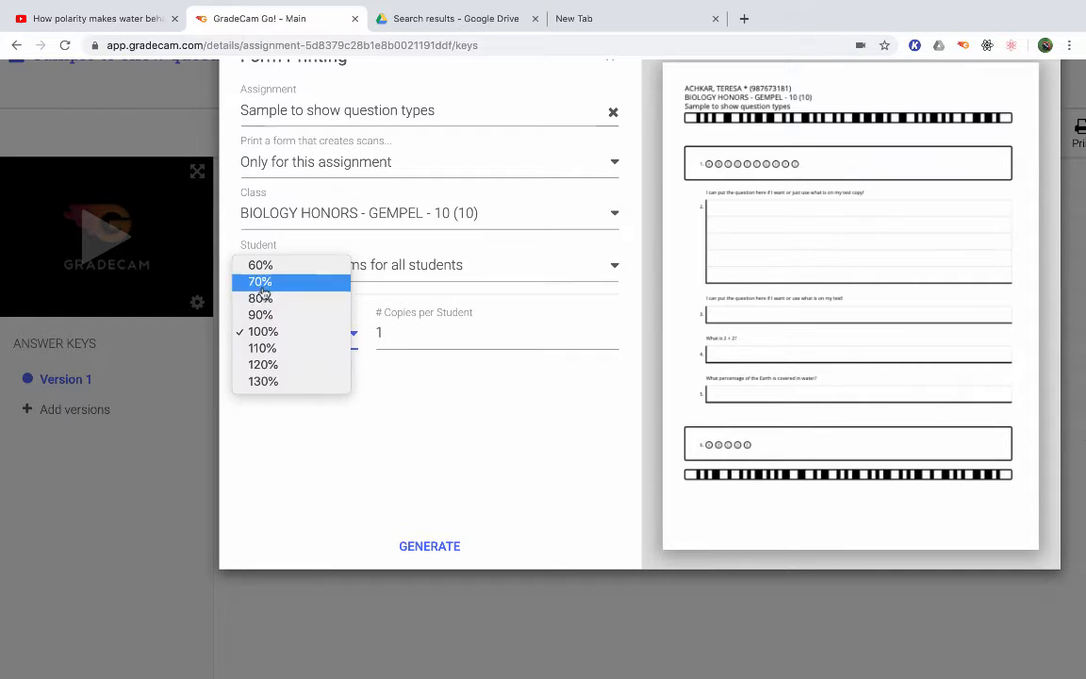
left_click(270, 300)
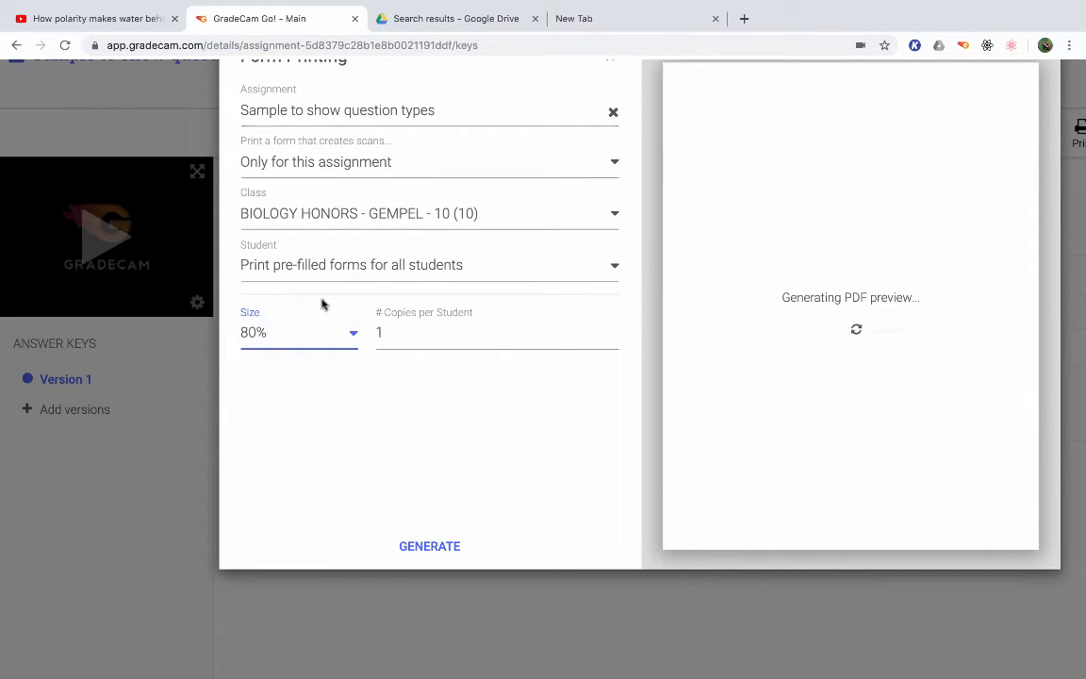
left_click(347, 341)
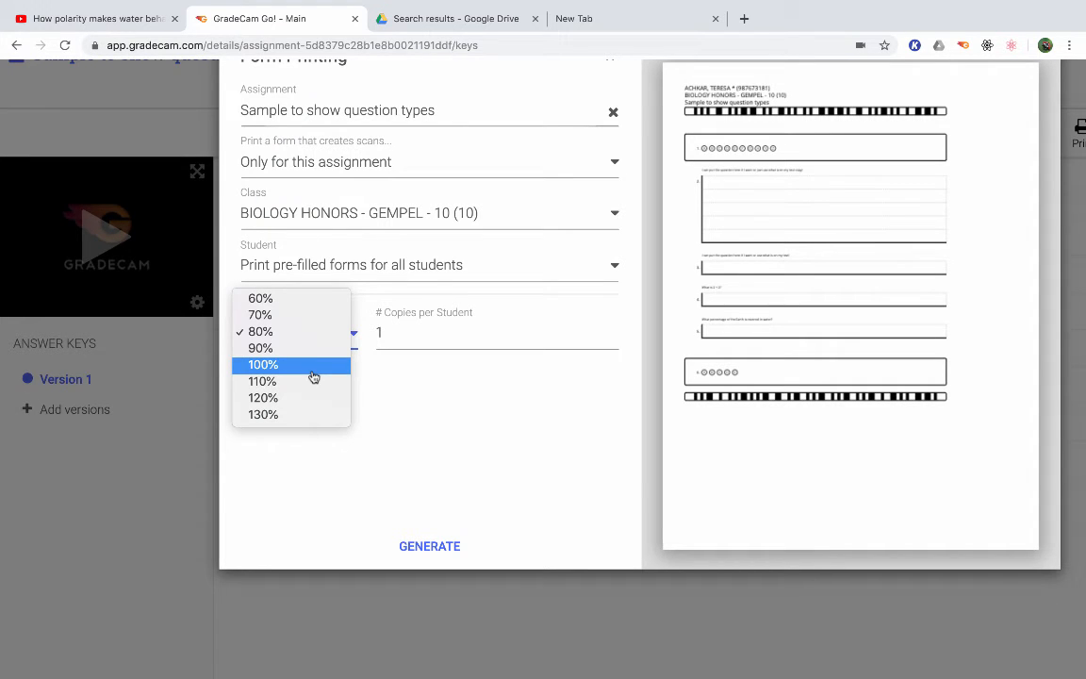
left_click(263, 383)
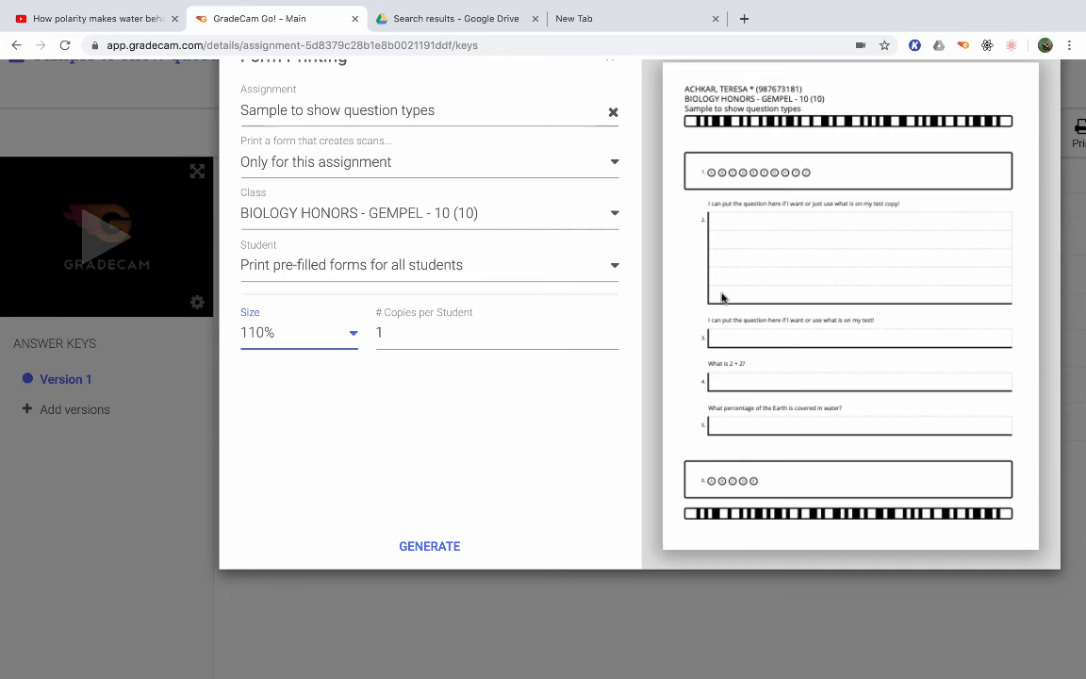
left_click(325, 311)
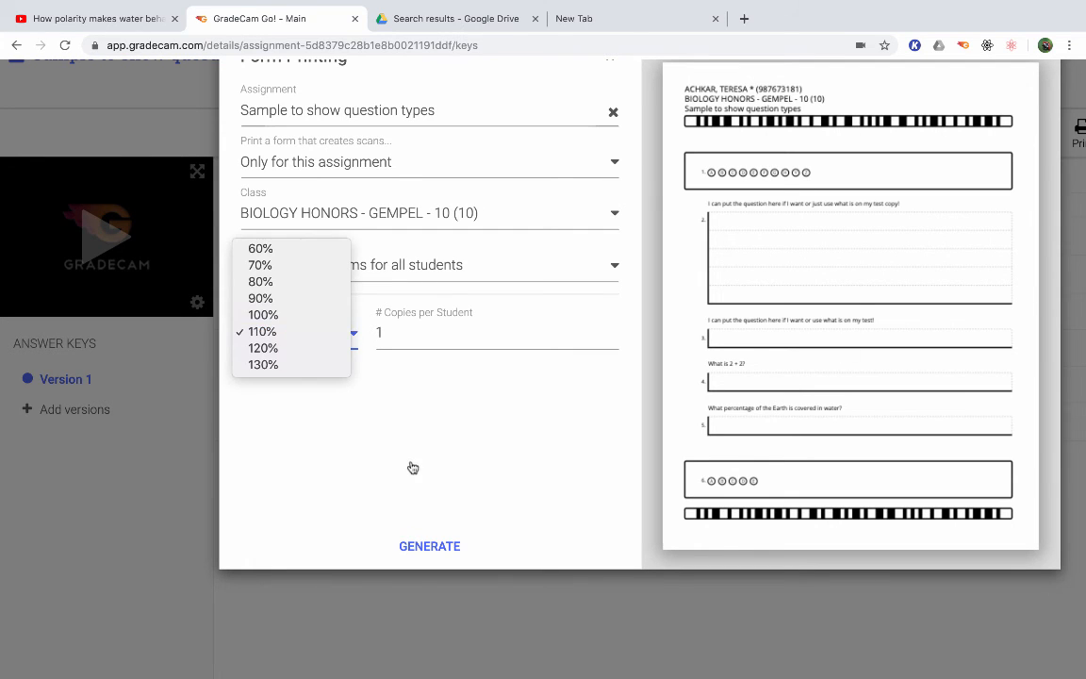
left_click(368, 392)
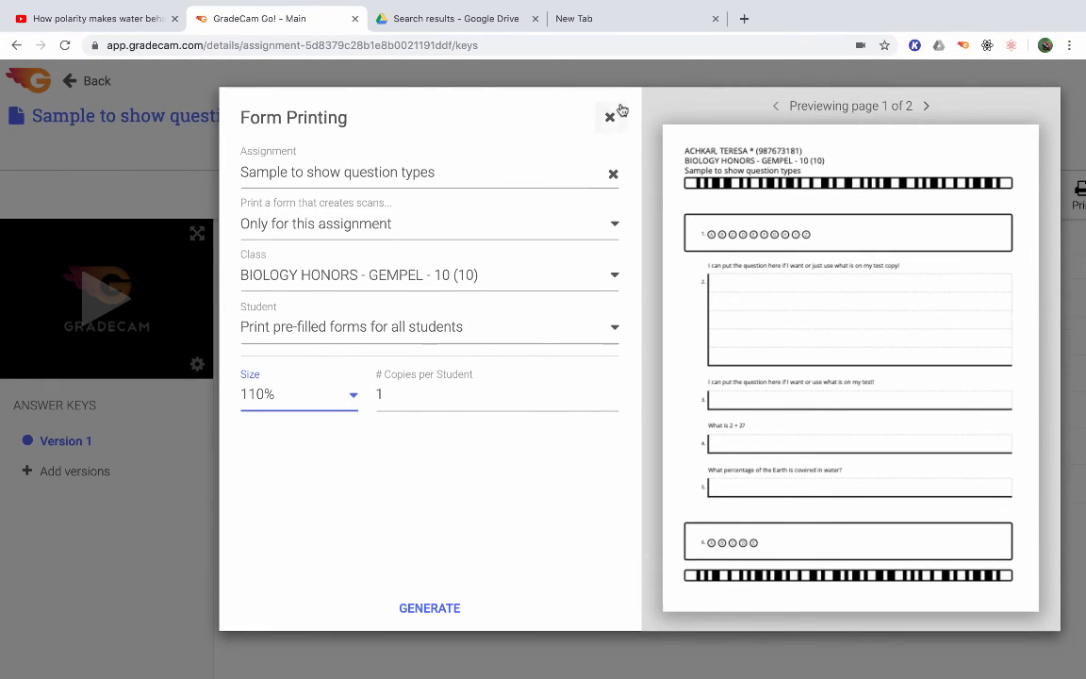
left_click(610, 116)
left_click(792, 8)
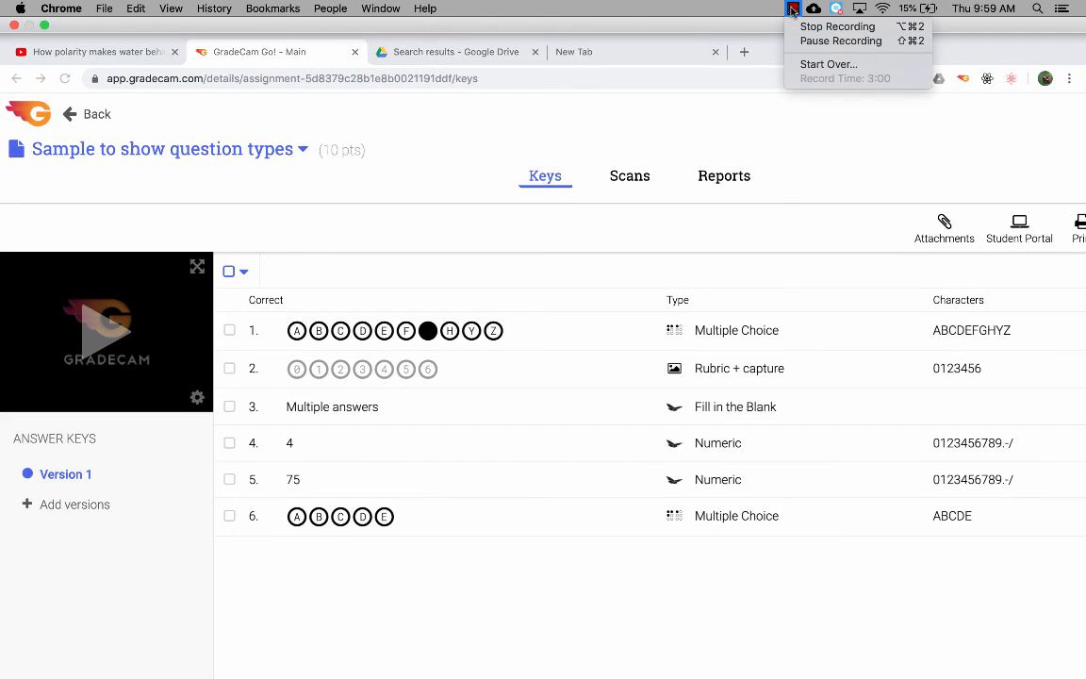